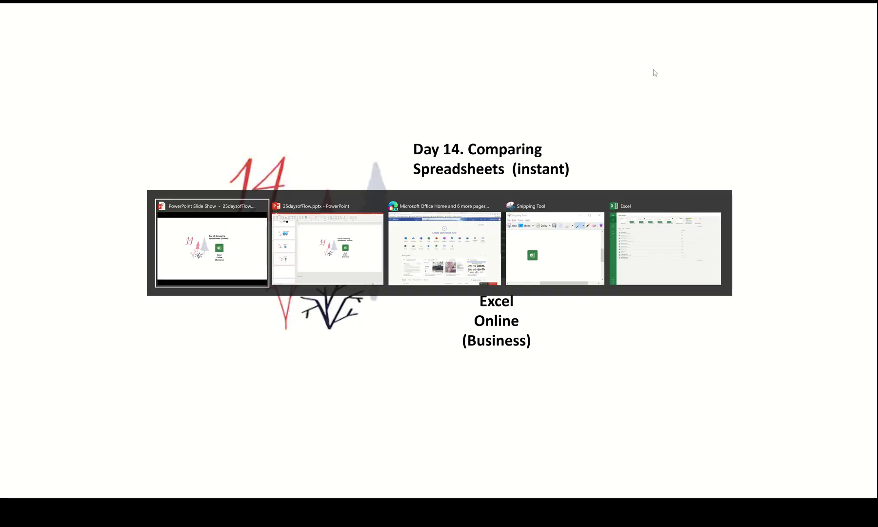
# Leave the PowerPoint slideshow and switch to the Edge tab with the CompareExcelFiles flow editor
pyautogui.press('Tab')
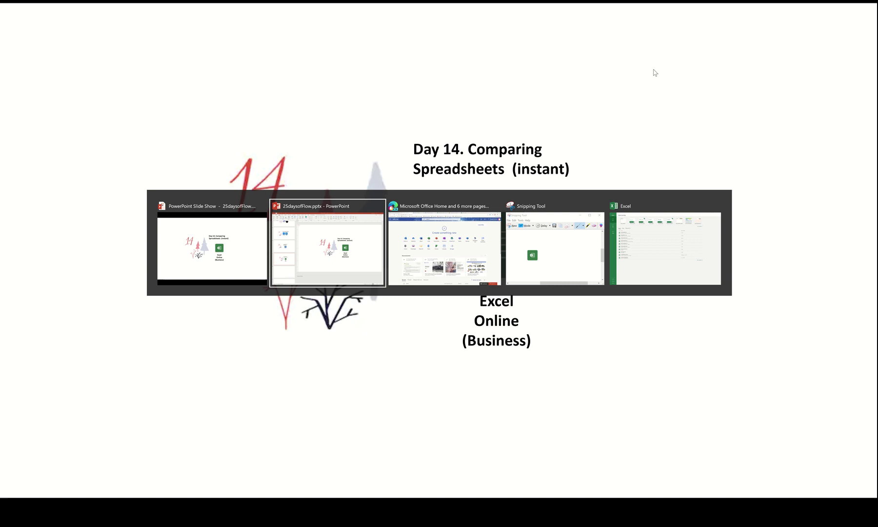
pyautogui.press('Tab')
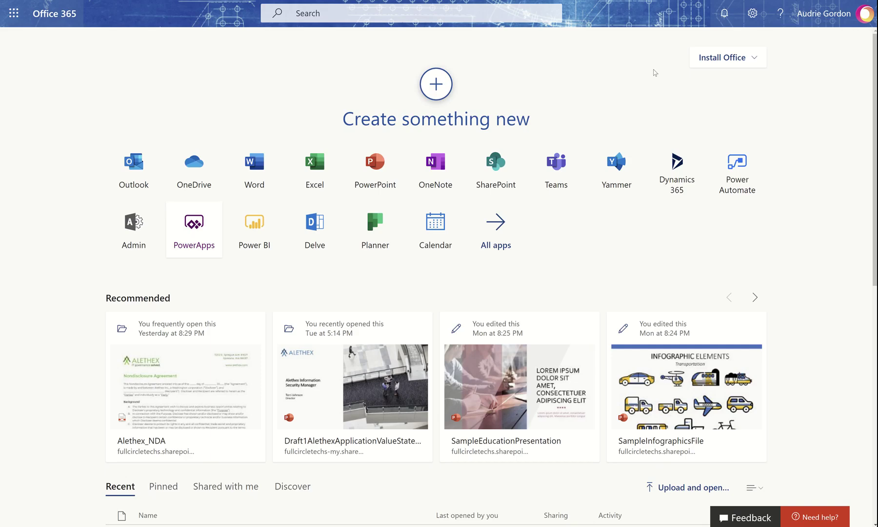
pyautogui.hotkey('ctrl', 'Tab')
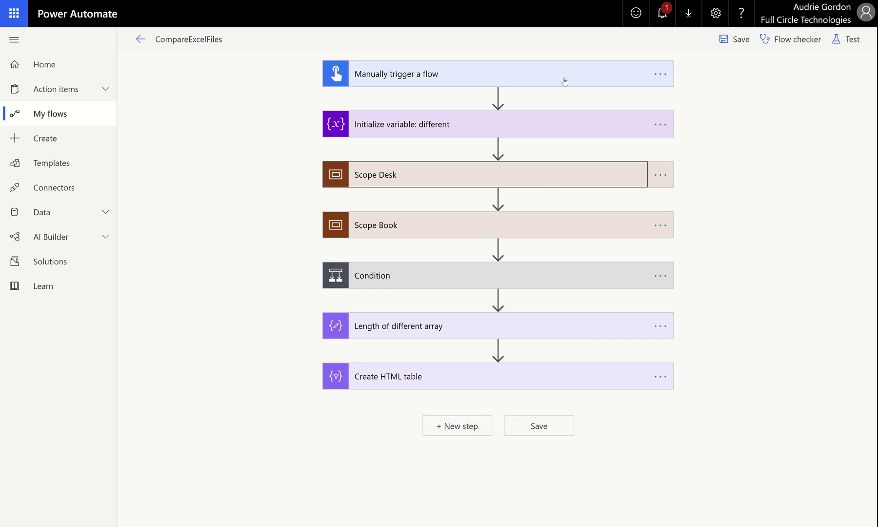
pyautogui.click(526, 80)
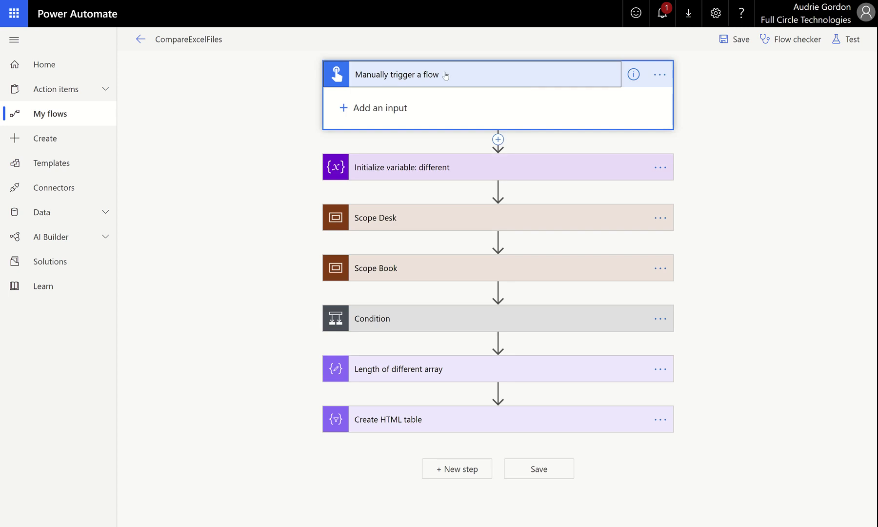
pyautogui.click(611, 79)
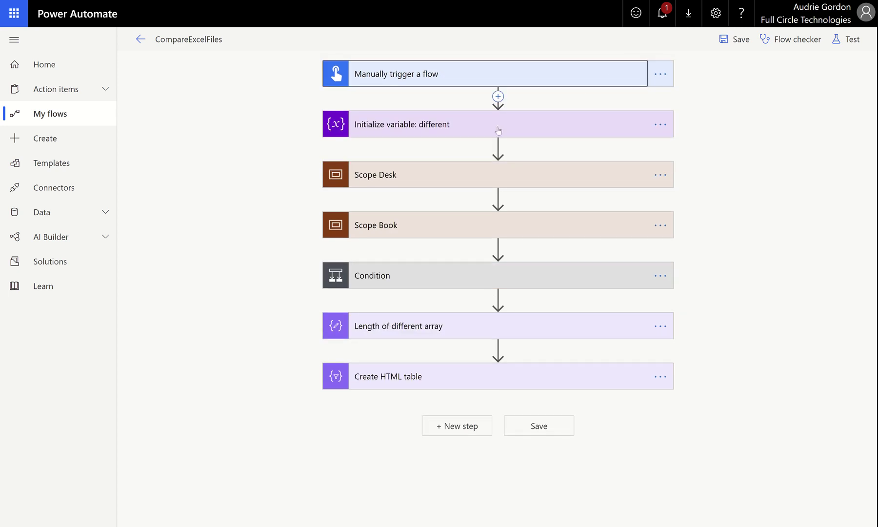
pyautogui.click(530, 125)
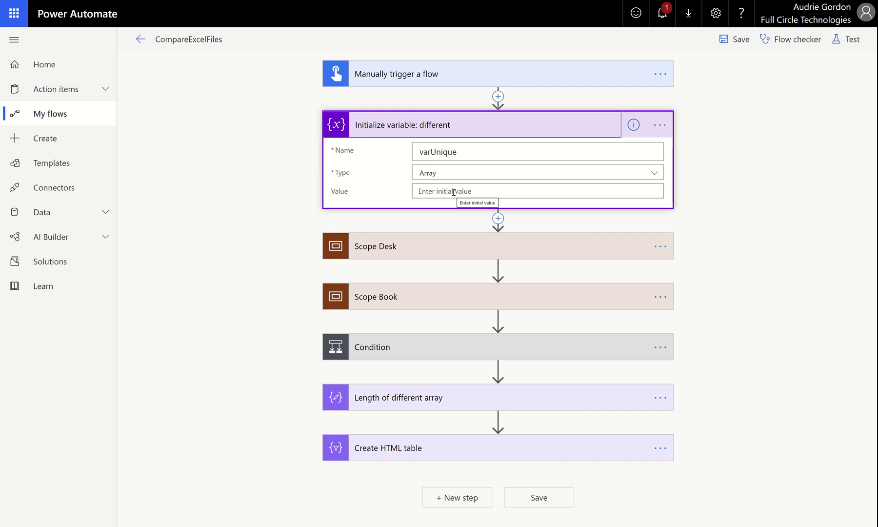
pyautogui.click(488, 133)
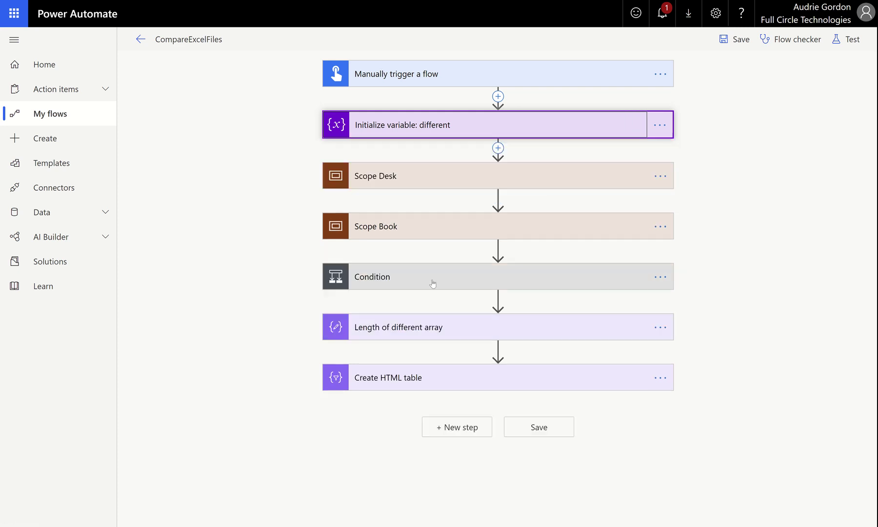
# Expand Scope Desk and inspect the Select Desk mapping and Compose inputs, then fold them
pyautogui.click(415, 177)
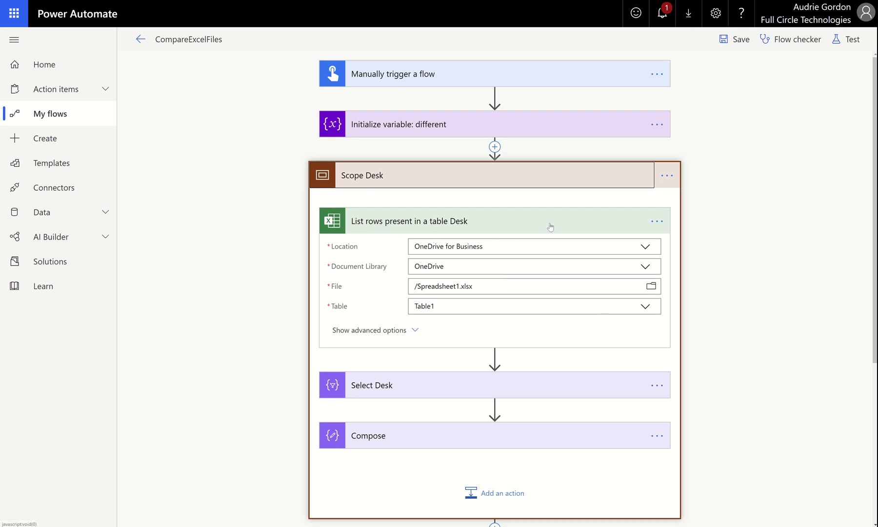
pyautogui.click(543, 387)
pyautogui.scroll(-2, 563, 363)
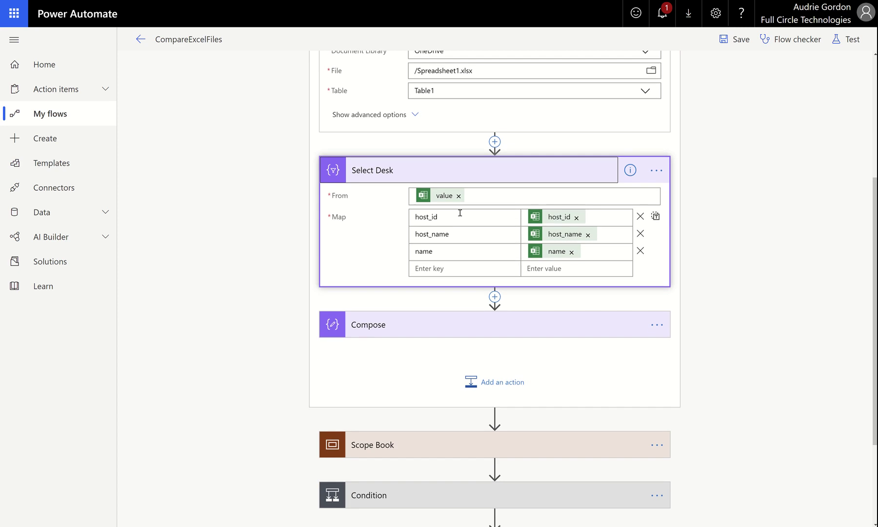
pyautogui.click(548, 327)
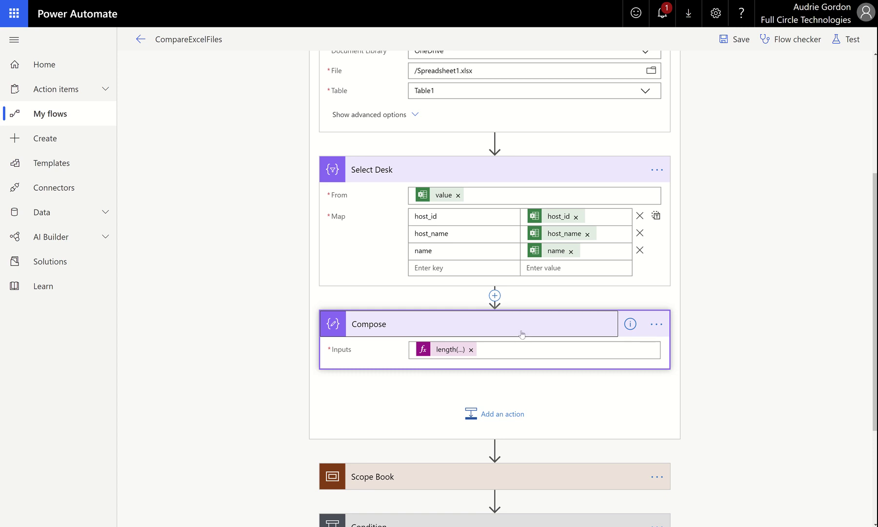
pyautogui.click(492, 335)
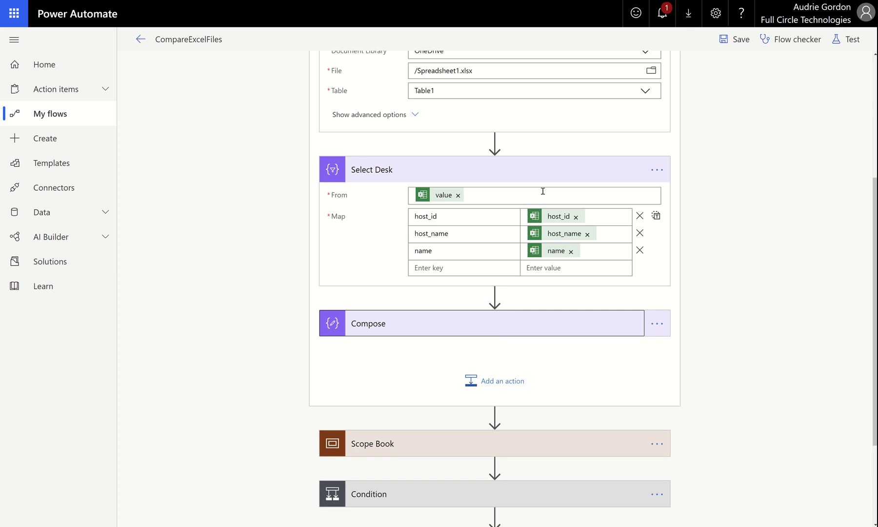
pyautogui.click(556, 172)
pyautogui.scroll(5, 555, 174)
# Expand Scope Book and inspect its List rows step and Select Book column mapping
pyautogui.click(552, 175)
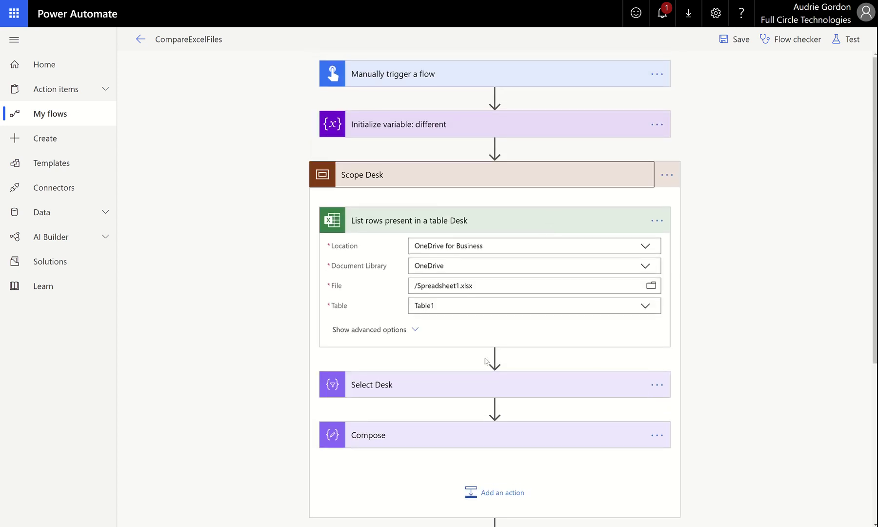
pyautogui.click(546, 234)
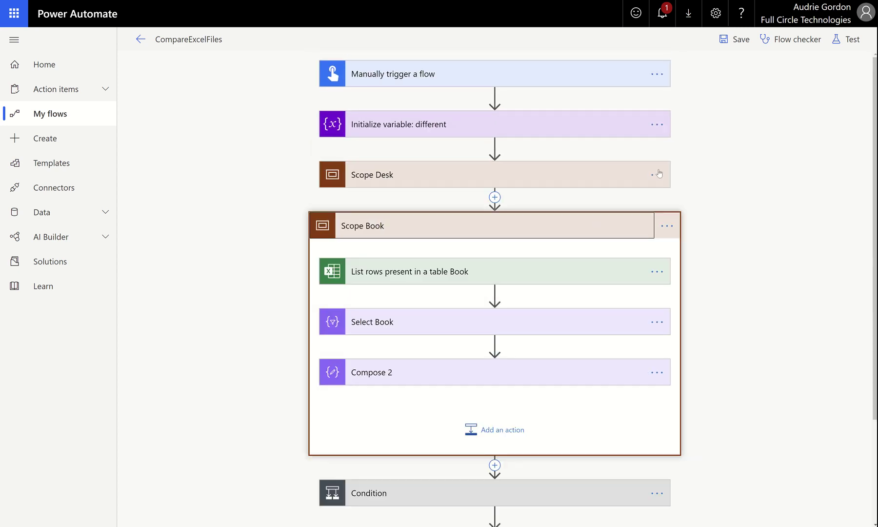
pyautogui.click(657, 175)
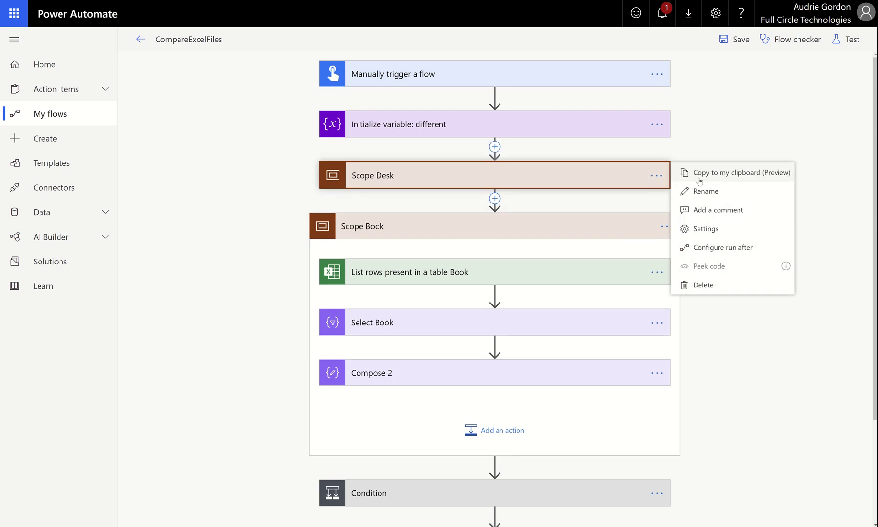
pyautogui.click(579, 220)
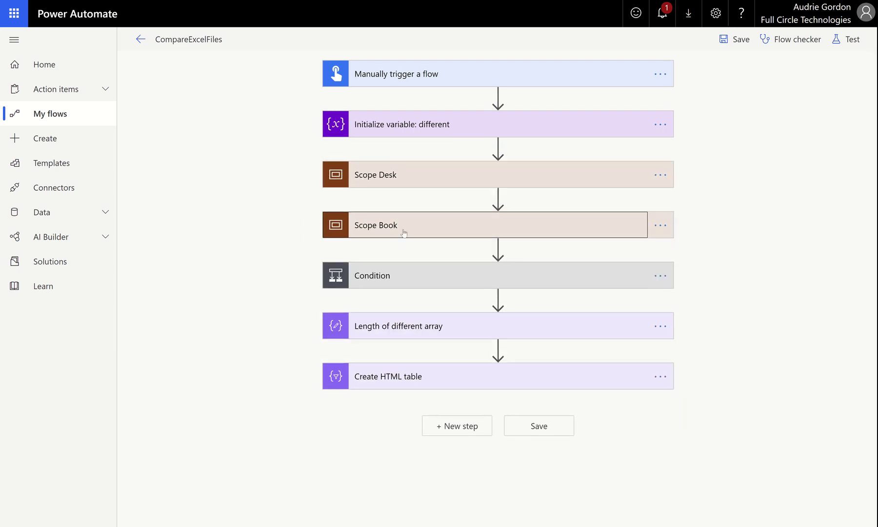
pyautogui.click(404, 232)
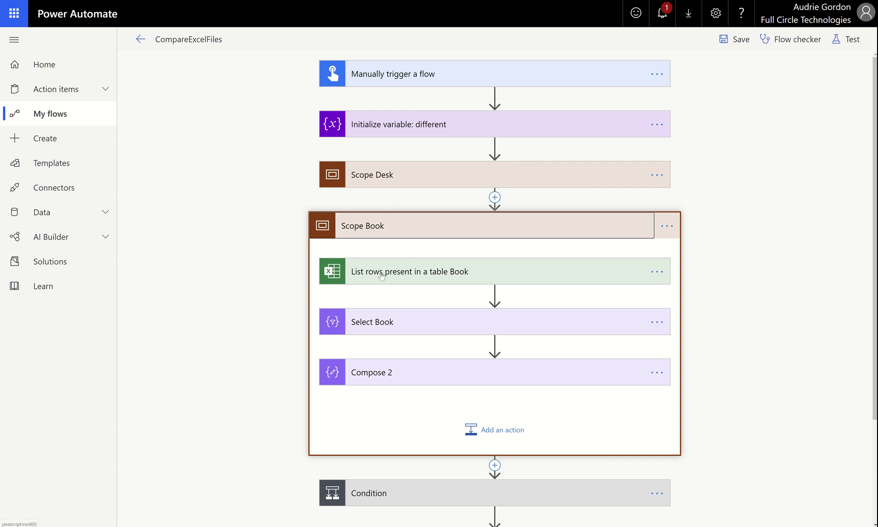
pyautogui.click(587, 283)
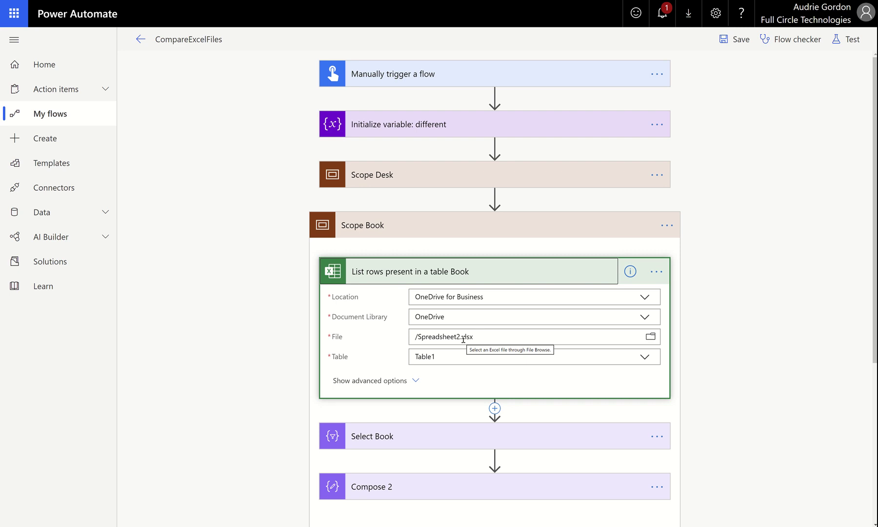
pyautogui.click(507, 275)
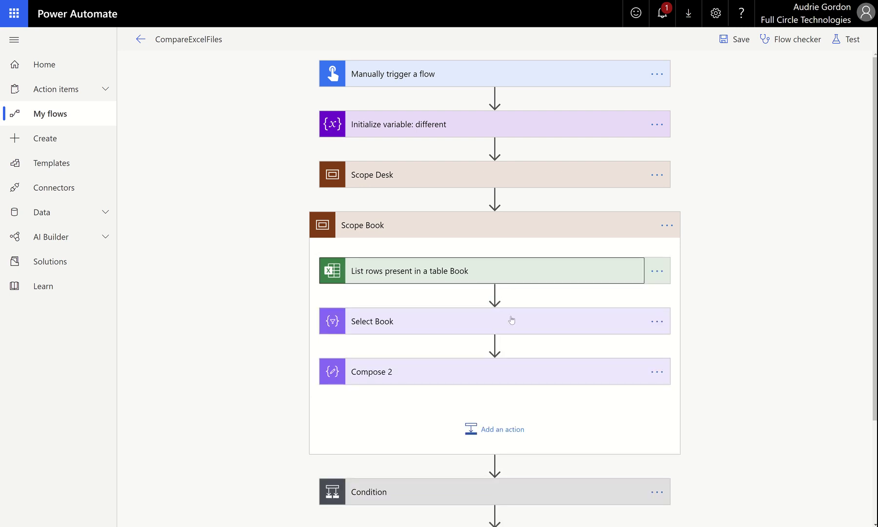
pyautogui.click(511, 320)
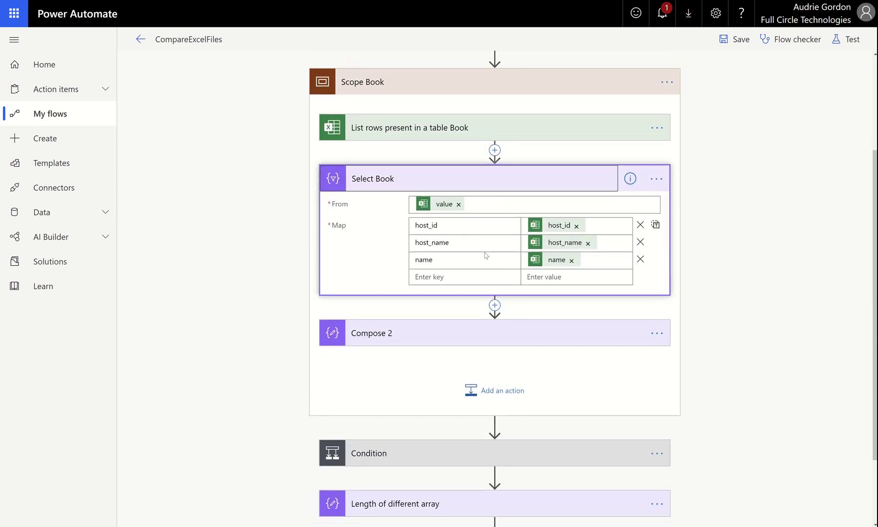
pyautogui.scroll(2, 486, 255)
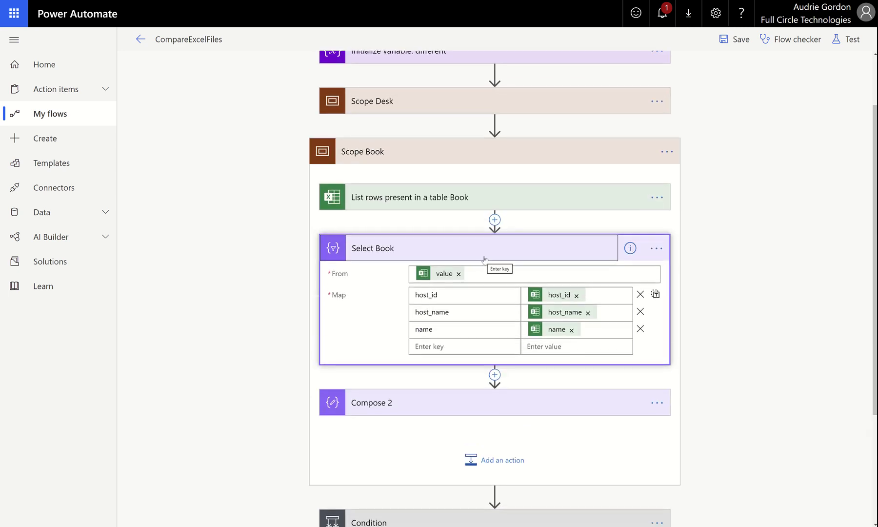
# Reopen Select Desk to compare with Select Book, then collapse Scope Book and Scope Desk
pyautogui.click(551, 115)
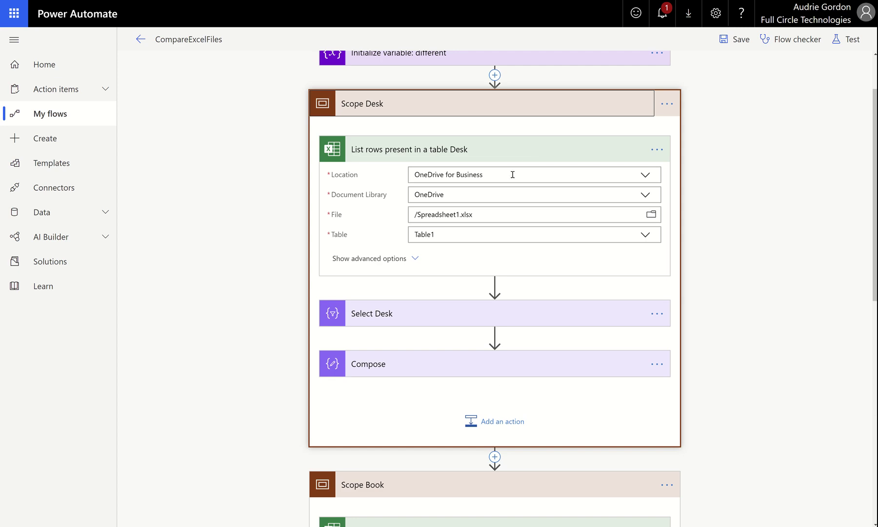
pyautogui.click(637, 308)
pyautogui.scroll(-4, 616, 311)
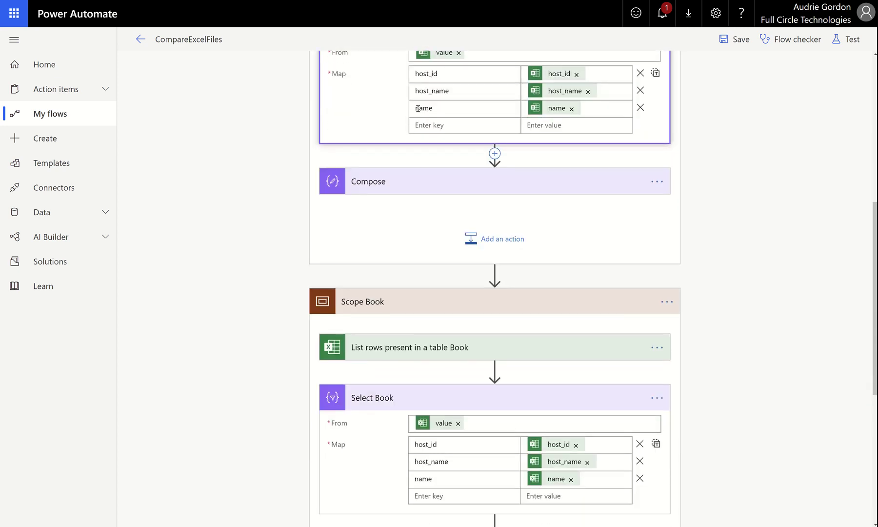
pyautogui.click(518, 311)
pyautogui.scroll(4, 546, 317)
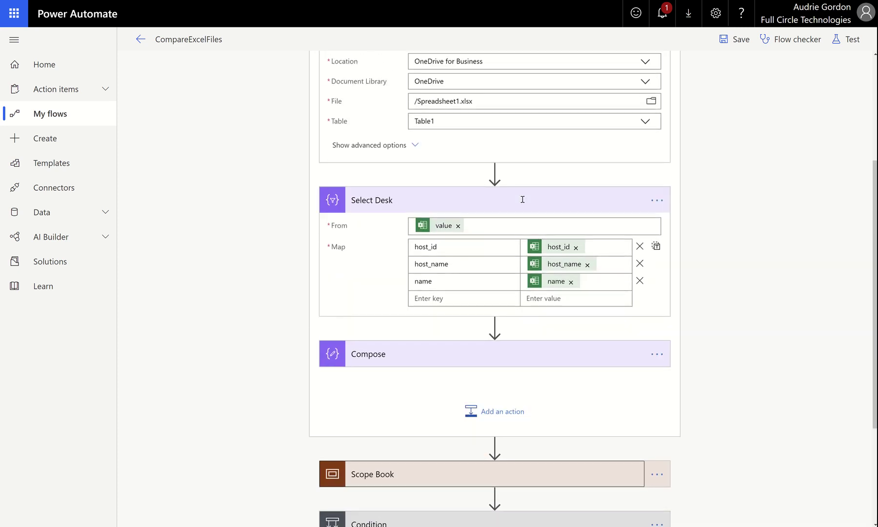
pyautogui.scroll(3, 522, 199)
pyautogui.click(545, 108)
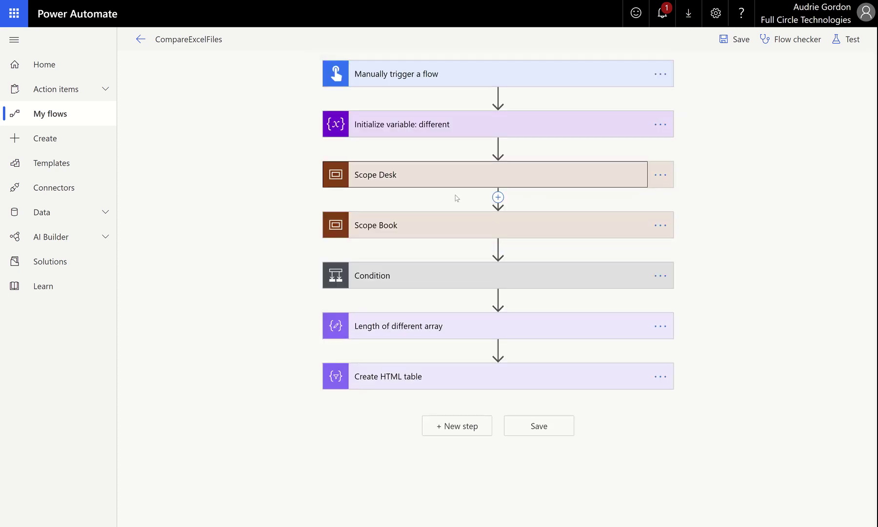
# Replace the If yes mobile notification text 'yes' with 'The files are the same.'
pyautogui.click(457, 284)
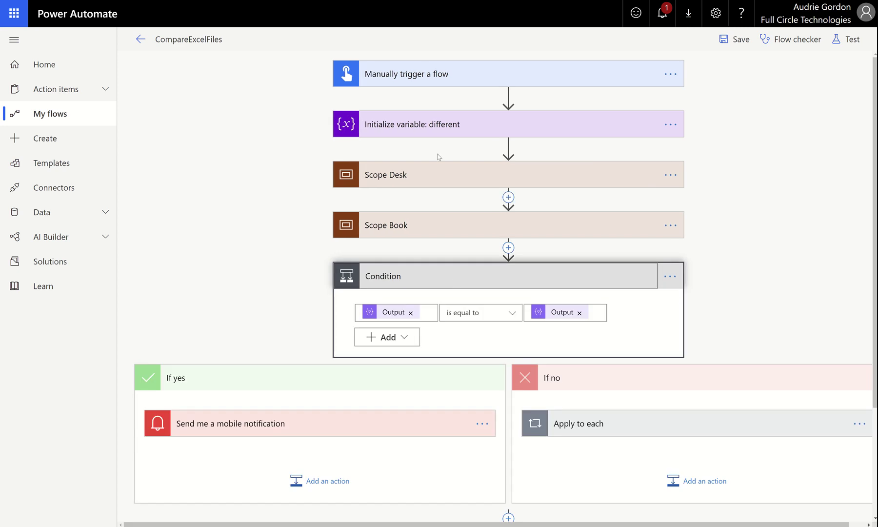
pyautogui.moveTo(397, 312)
pyautogui.moveTo(564, 311)
pyautogui.click(378, 422)
pyautogui.scroll(-3, 361, 414)
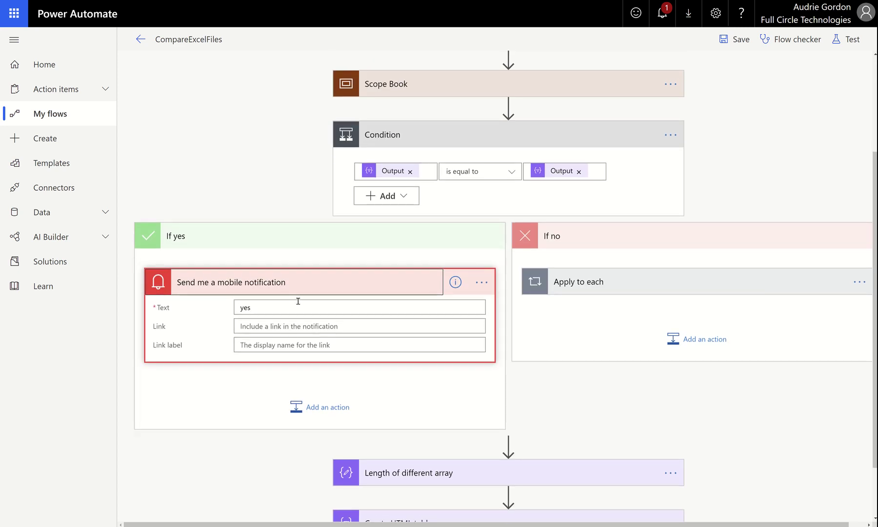
pyautogui.moveTo(298, 301); pyautogui.dragTo(219, 305)
pyautogui.write('The ')
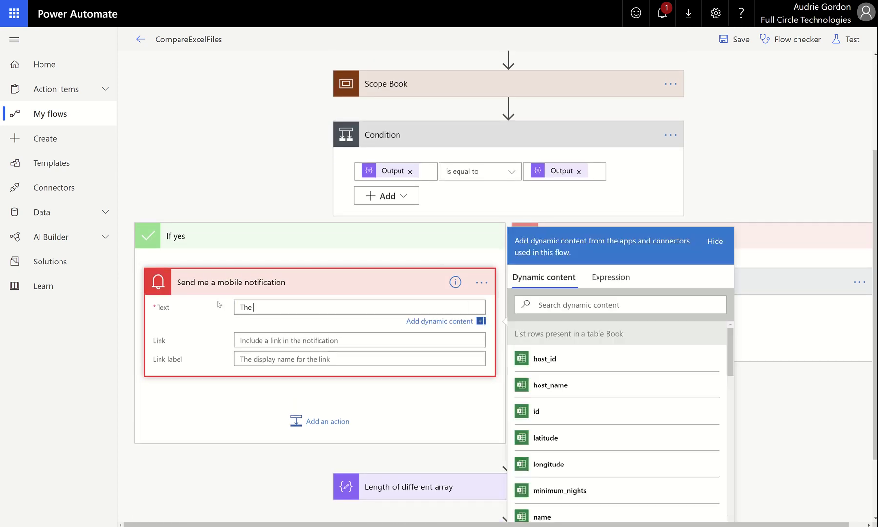
pyautogui.write('files are the same,')
pyautogui.press('BackSpace')
pyautogui.press('BackSpace')
pyautogui.write('.')
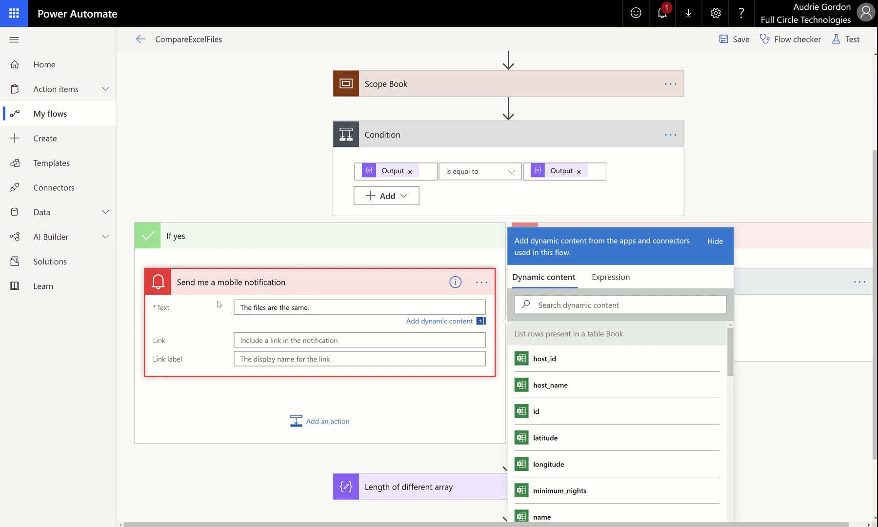
pyautogui.click(330, 291)
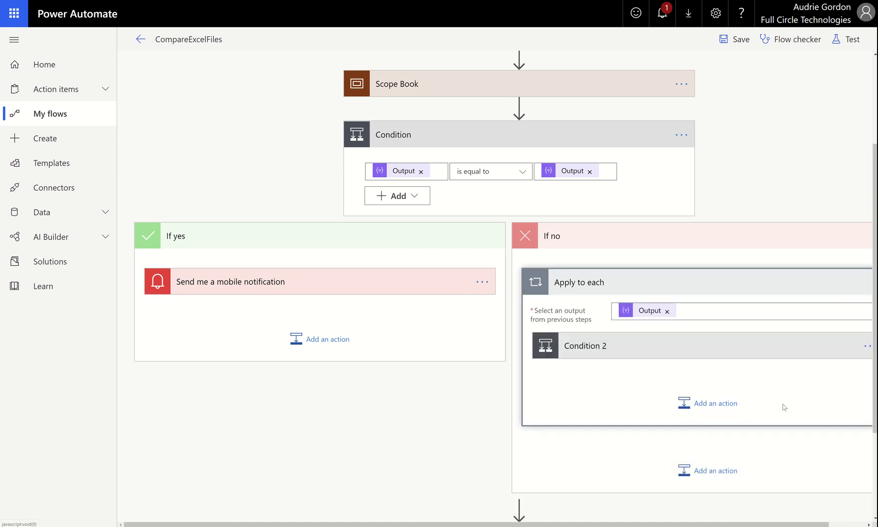
# Expand Condition 2 and its If no 'Append to array variable' step adding Current item to varUnique
pyautogui.scroll(-3, 787, 419)
pyautogui.hscroll(2, 790, 427)
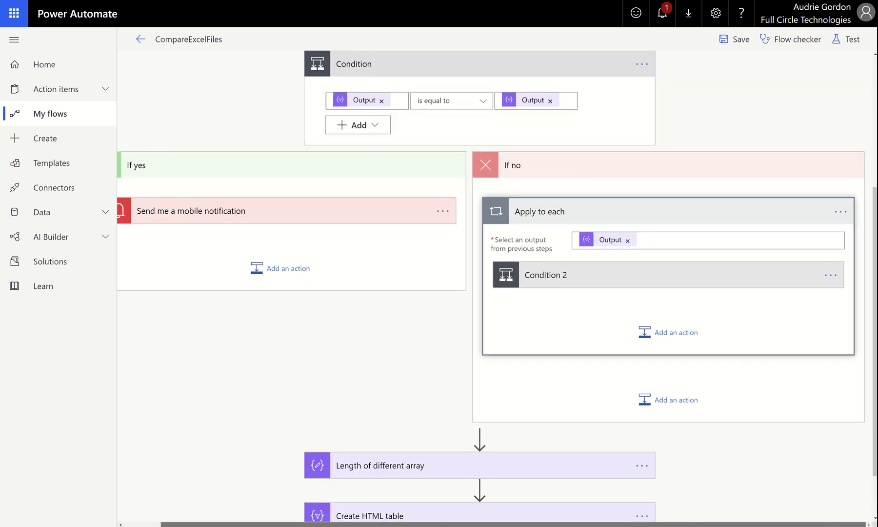
pyautogui.scroll(3, 410, 225)
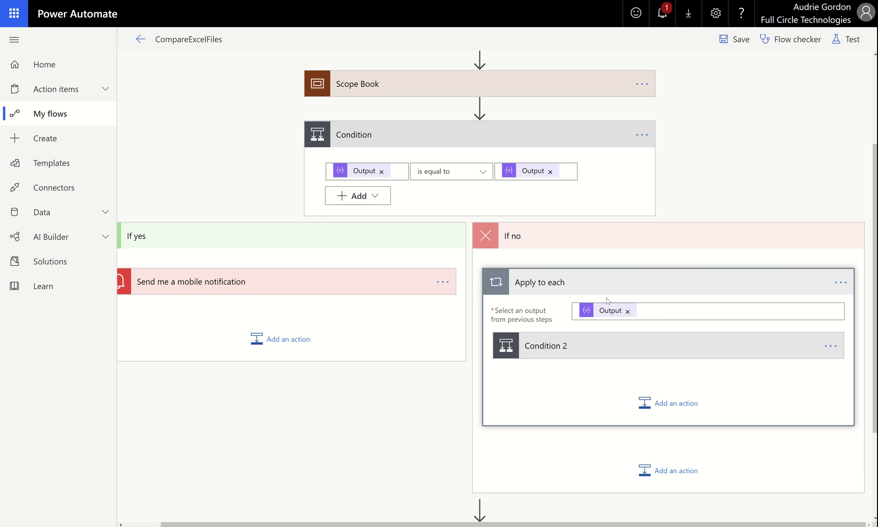
pyautogui.click(651, 347)
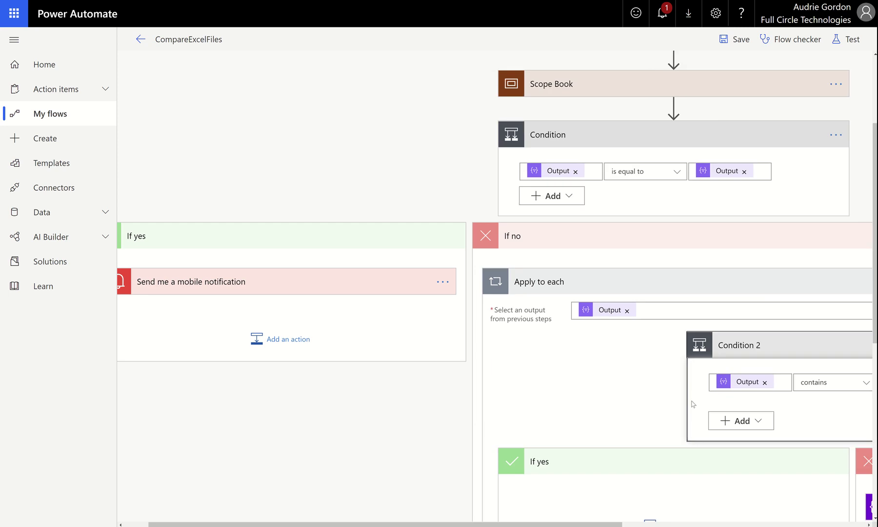
pyautogui.scroll(-3, 705, 456)
pyautogui.moveTo(596, 524); pyautogui.dragTo(796, 524)
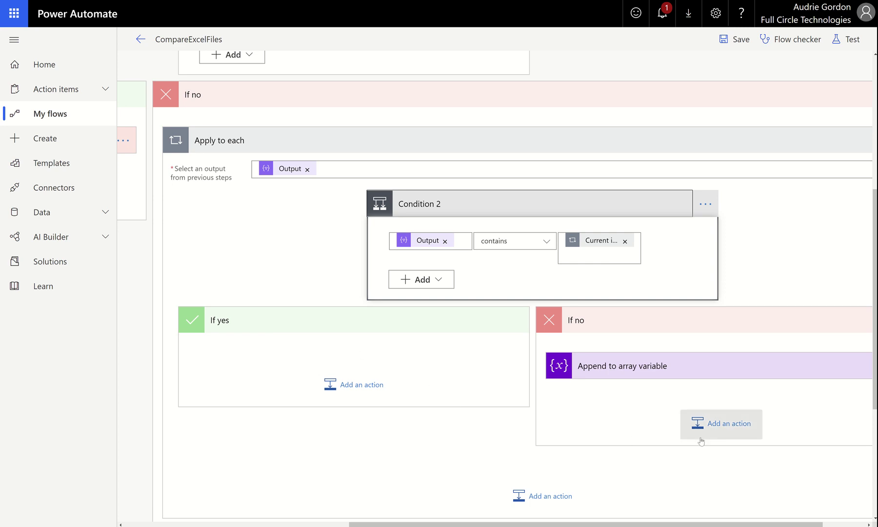
pyautogui.moveTo(645, 524); pyautogui.dragTo(688, 524)
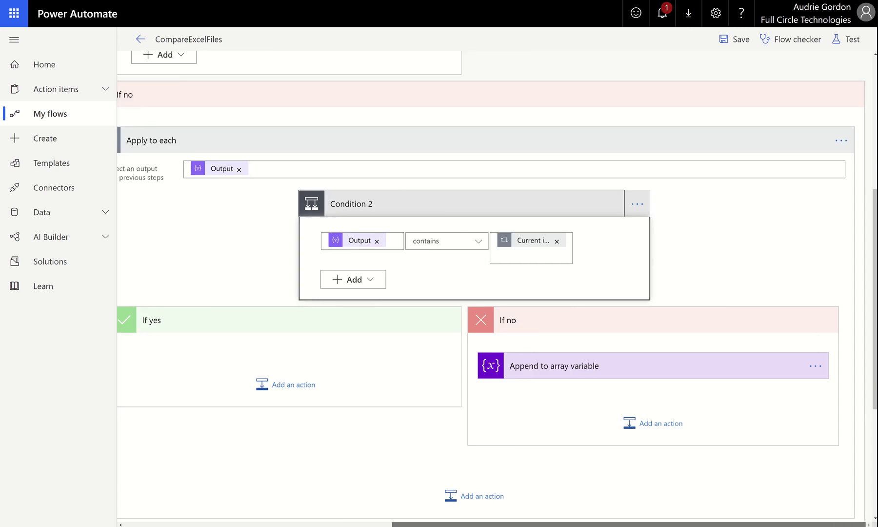
pyautogui.click(634, 374)
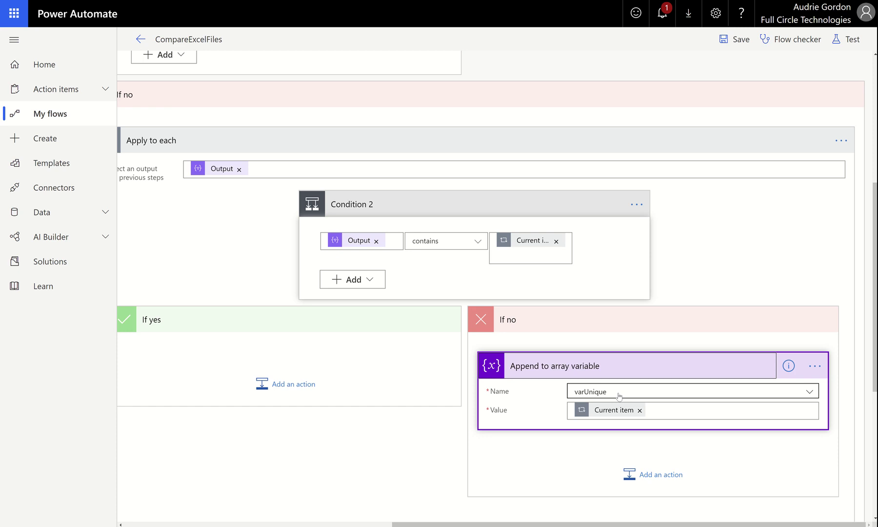
# Expand Length of different array and inspect its length(variables('varUnique')) expression
pyautogui.click(477, 322)
pyautogui.scroll(-2, 449, 340)
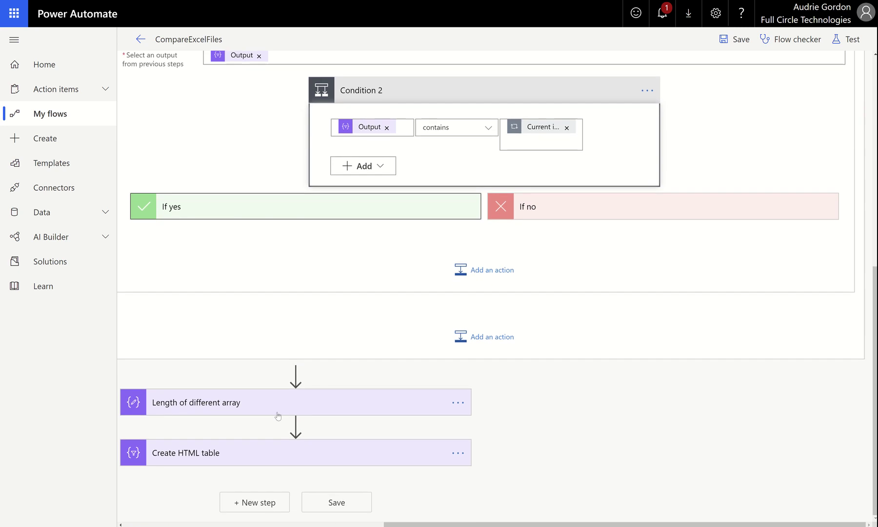
pyautogui.click(402, 400)
pyautogui.scroll(-1, 658, 424)
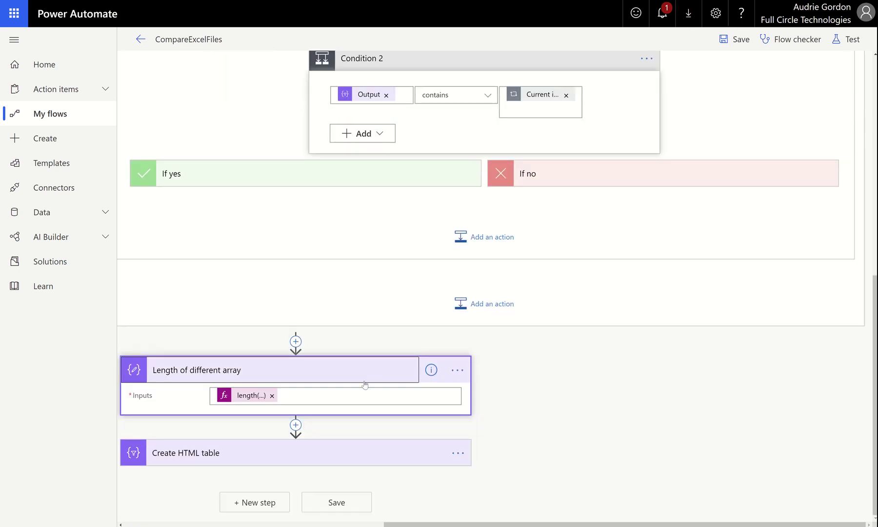
pyautogui.click(251, 395)
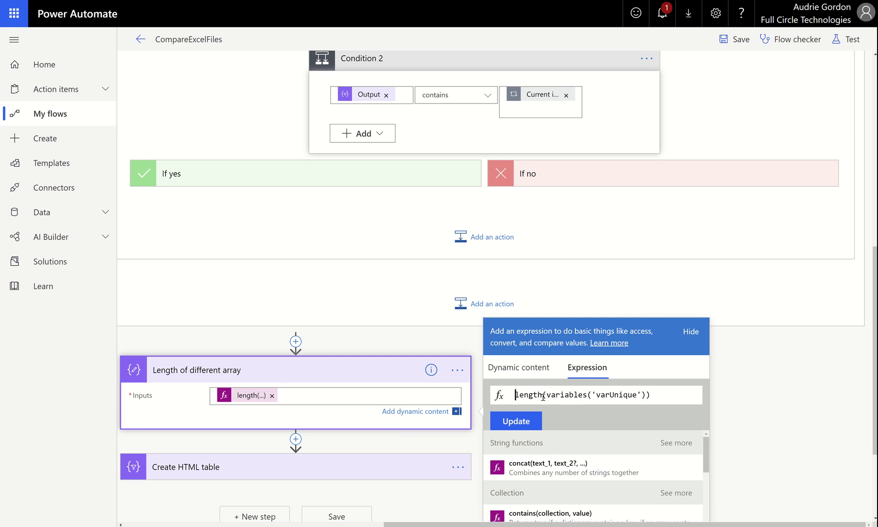
pyautogui.moveTo(542, 396); pyautogui.dragTo(515, 395)
# Confirm Create HTML table uses varUnique as its From input, then save the flow
pyautogui.click(337, 378)
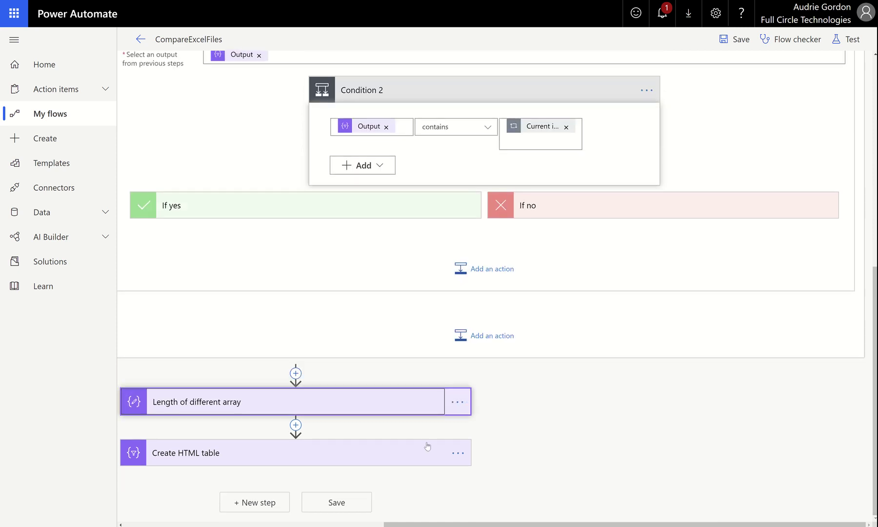
pyautogui.click(427, 445)
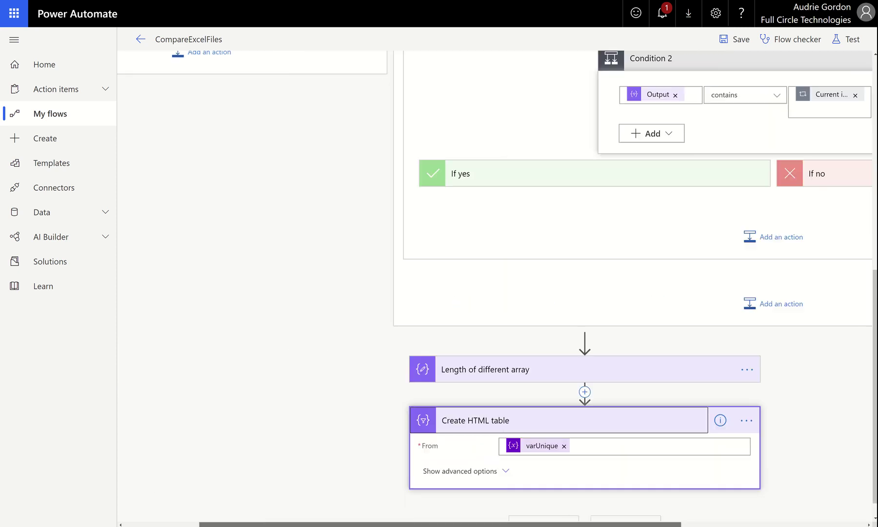
pyautogui.click(669, 427)
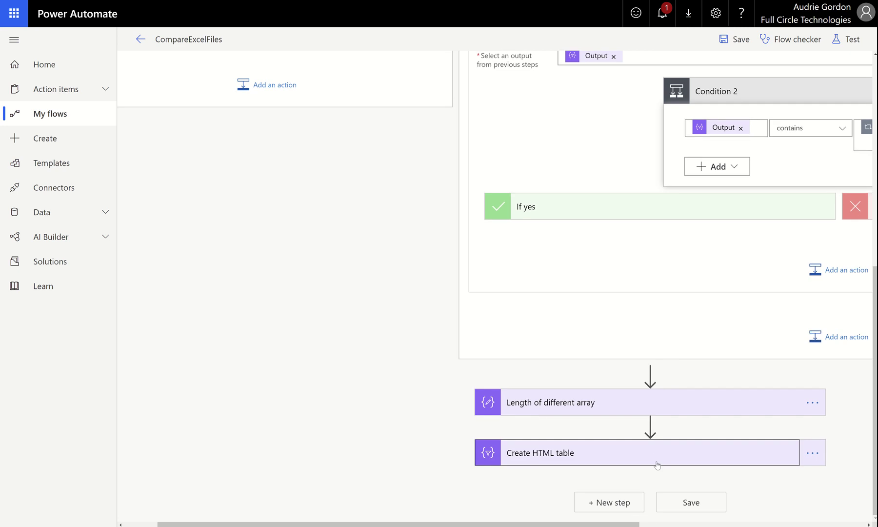
pyautogui.click(654, 452)
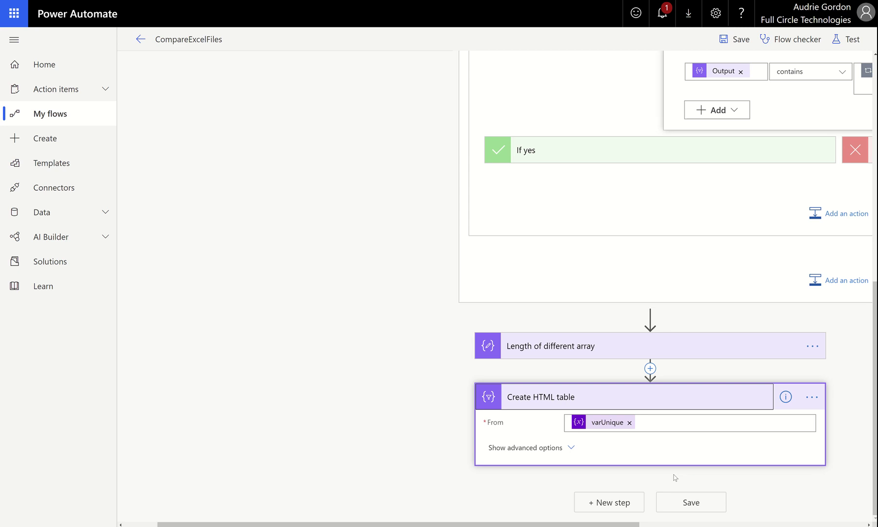
pyautogui.click(734, 39)
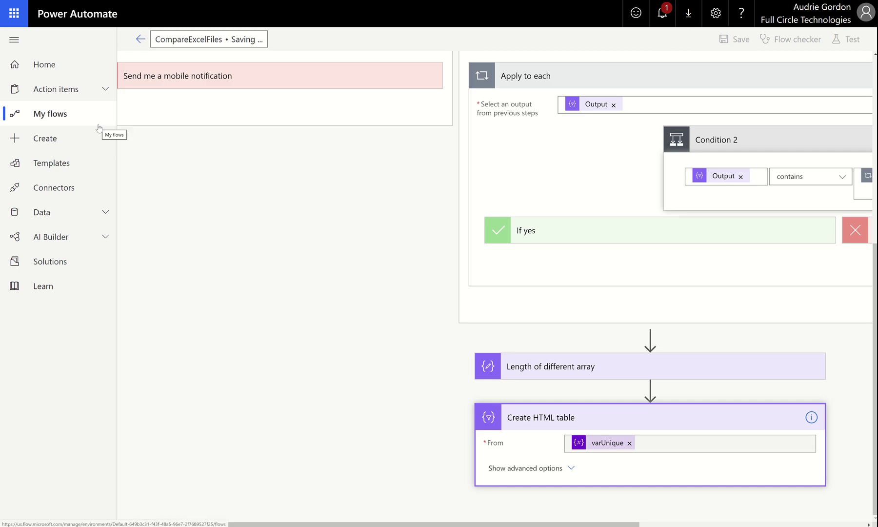
# Collapse the Condition and Create HTML table steps and save the CompareExcelFiles flow again
pyautogui.scroll(10, 504, 268)
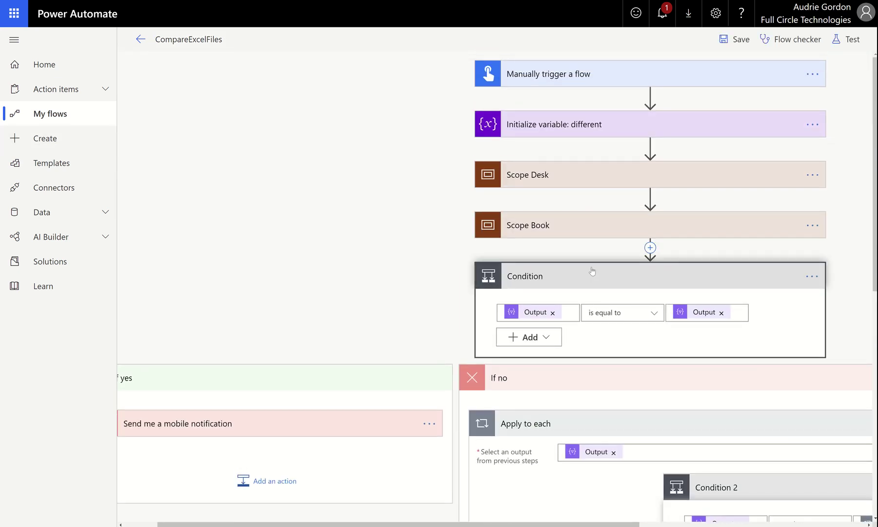
pyautogui.click(591, 275)
pyautogui.click(527, 378)
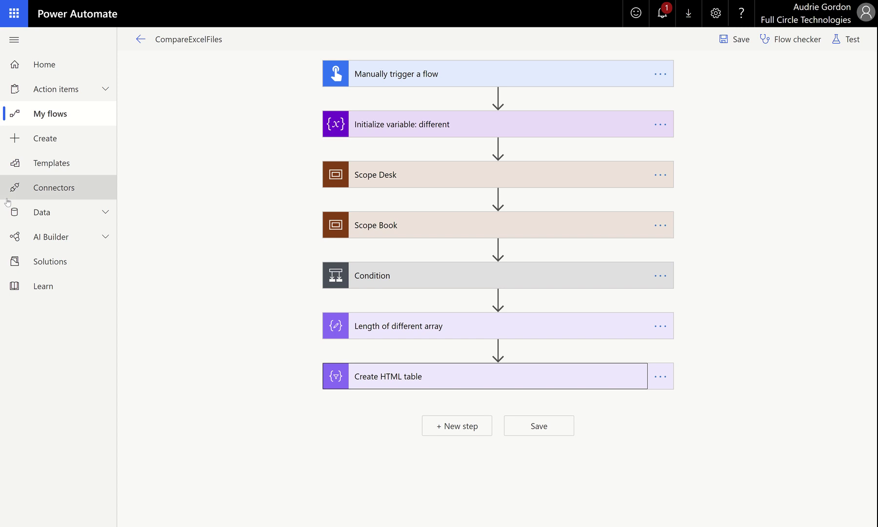
pyautogui.click(733, 43)
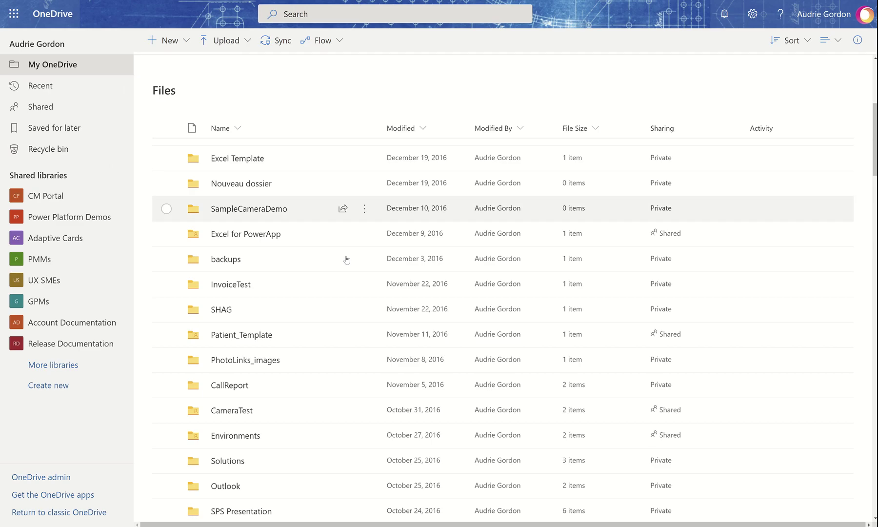
# Scroll through the My OneDrive files list
pyautogui.scroll(-10, 345, 257)
pyautogui.scroll(-20, 326, 284)
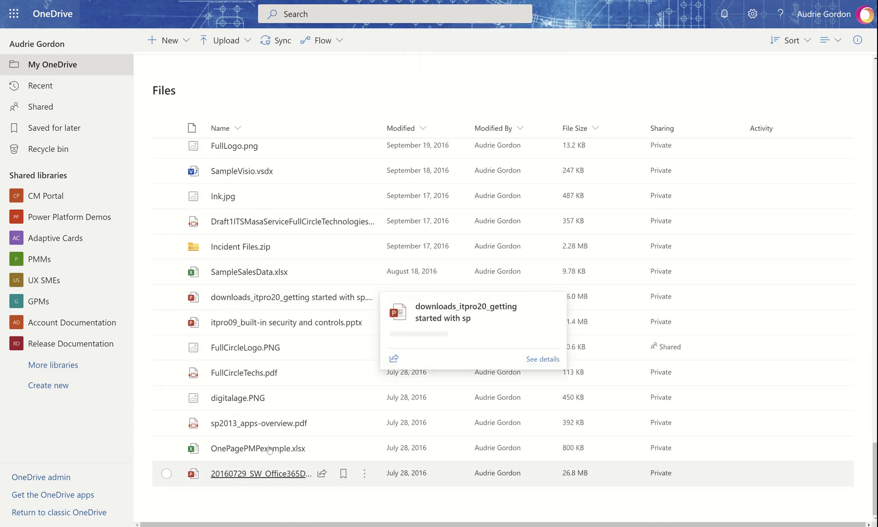
pyautogui.scroll(1, 308, 332)
pyautogui.scroll(10, 308, 332)
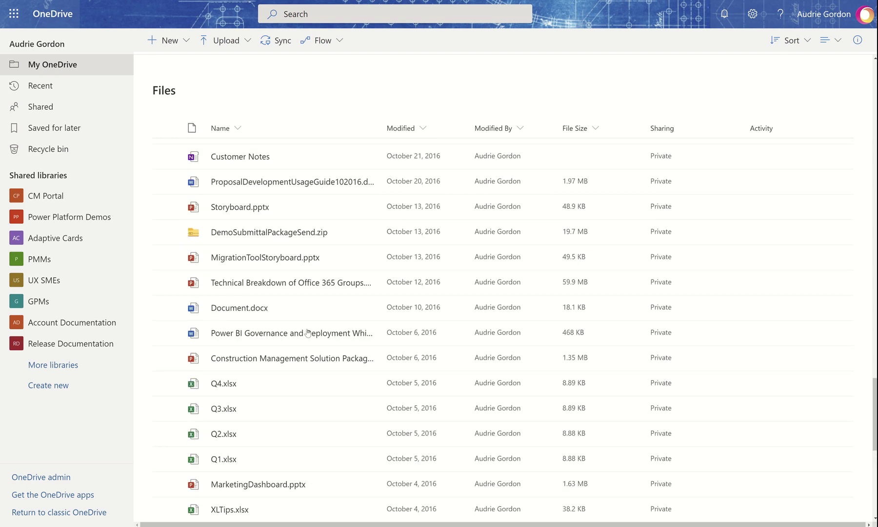
pyautogui.scroll(14, 309, 332)
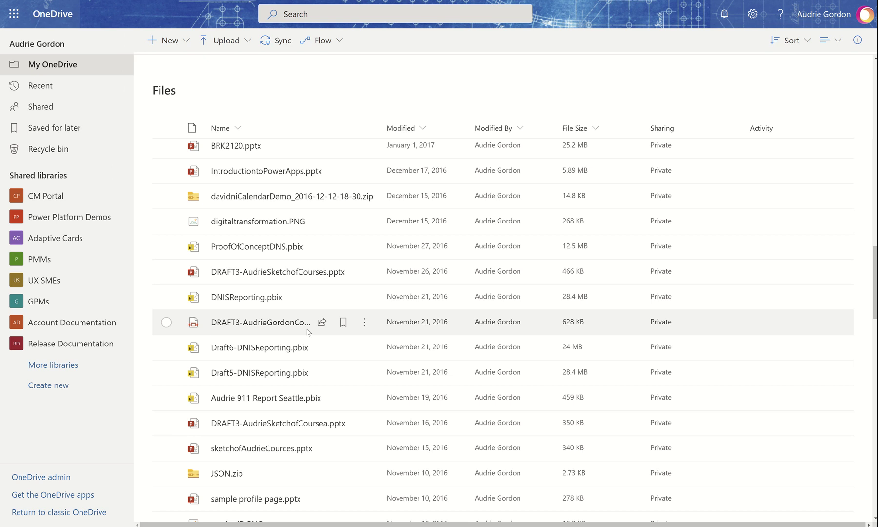
# Search OneDrive for 'spreadsheets', dismiss the suggestions, and browse the files list
pyautogui.click(397, 21)
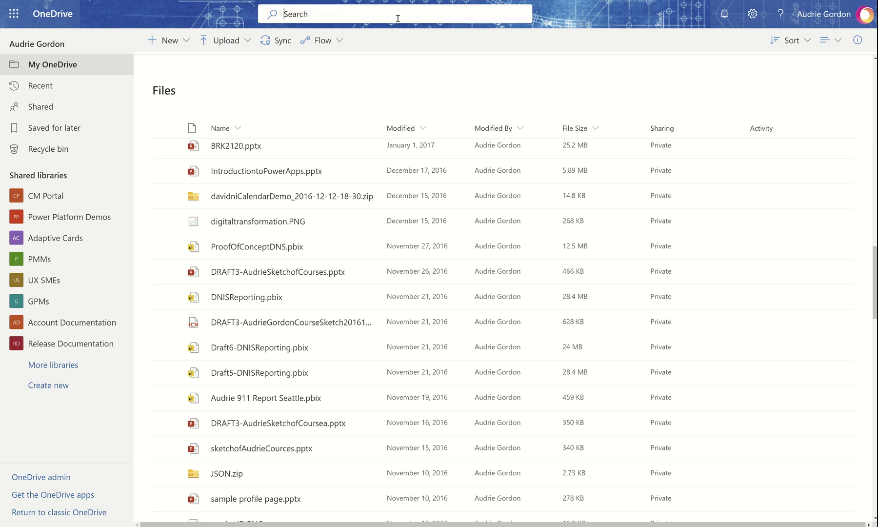
pyautogui.write('spre')
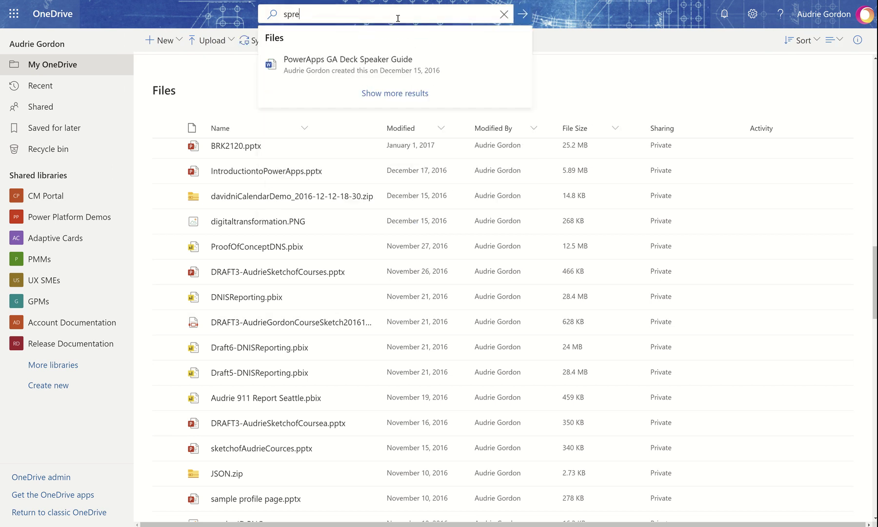
pyautogui.write('adsheets')
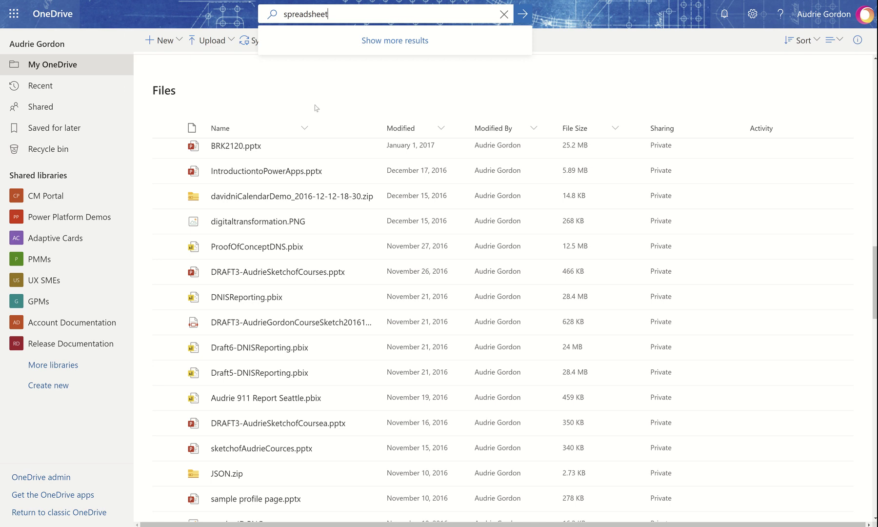
pyautogui.click(578, 173)
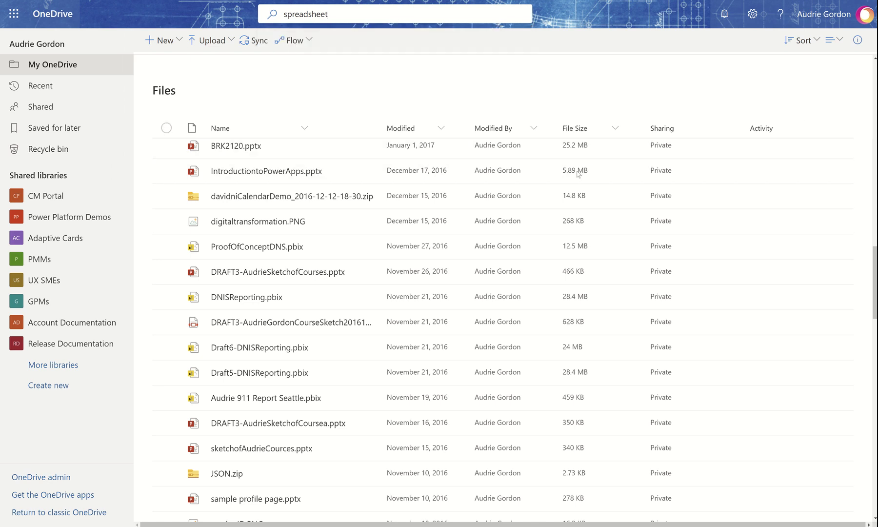
pyautogui.scroll(20, 561, 186)
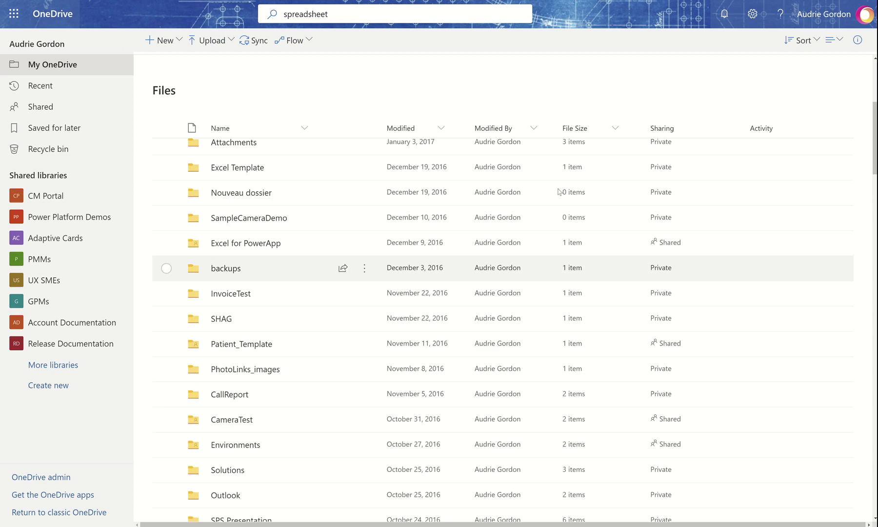
pyautogui.scroll(5, 559, 192)
pyautogui.scroll(-15, 559, 191)
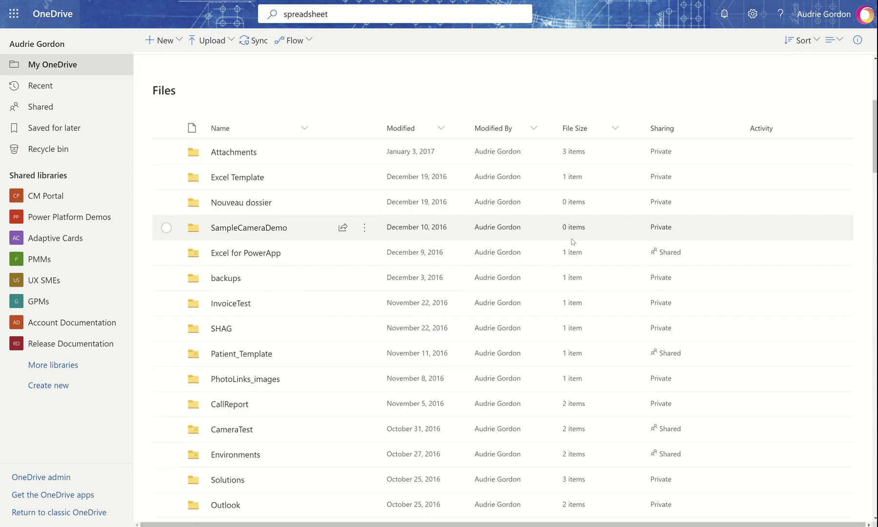
pyautogui.scroll(3, 573, 241)
pyautogui.scroll(3, 573, 242)
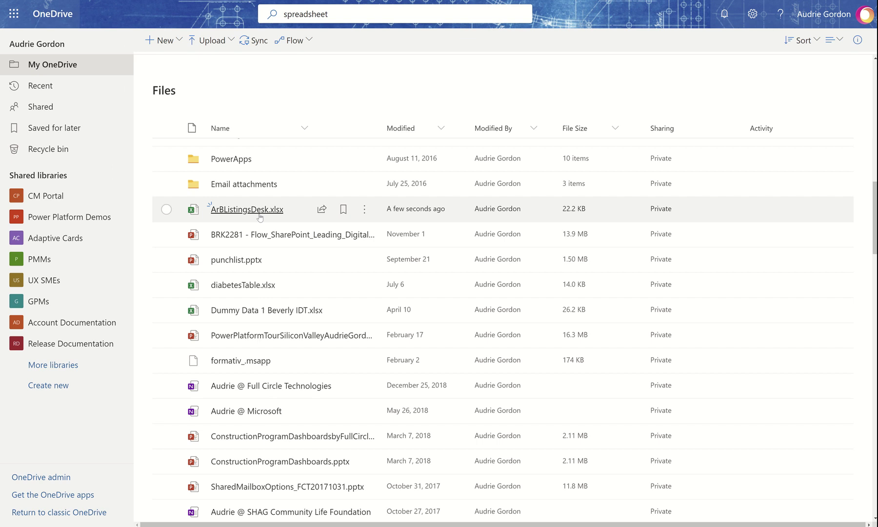
pyautogui.moveTo(211, 207)
pyautogui.scroll(-10, 285, 304)
pyautogui.scroll(-15, 284, 303)
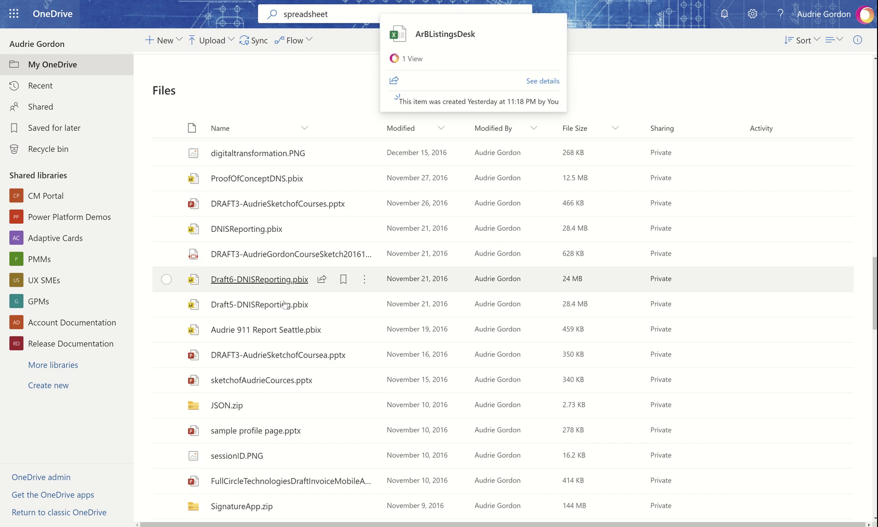
pyautogui.scroll(-15, 286, 303)
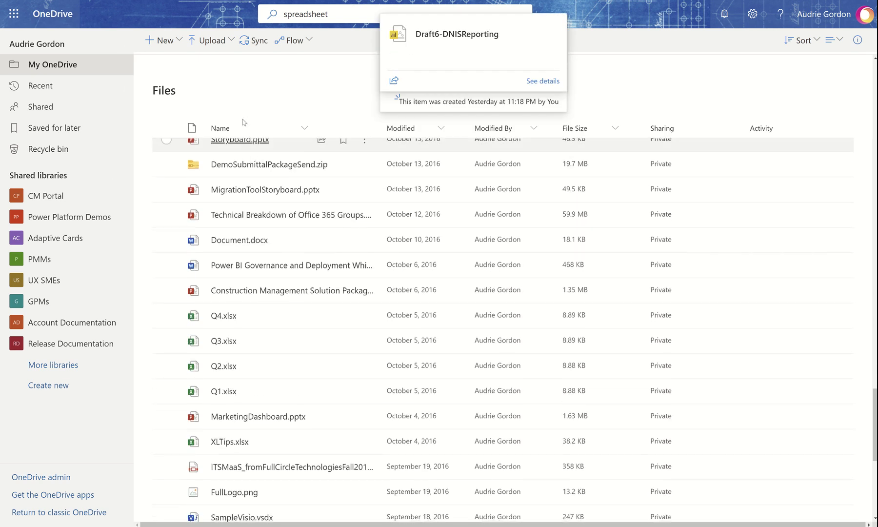
# Sort the files by name A to Z and download Spreadsheet1.xlsx
pyautogui.click(231, 128)
pyautogui.click(233, 148)
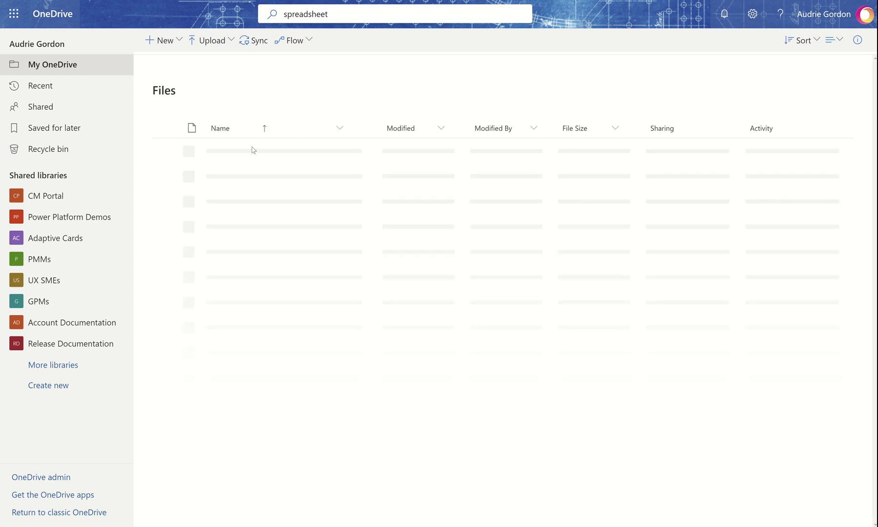
pyautogui.scroll(-10, 283, 209)
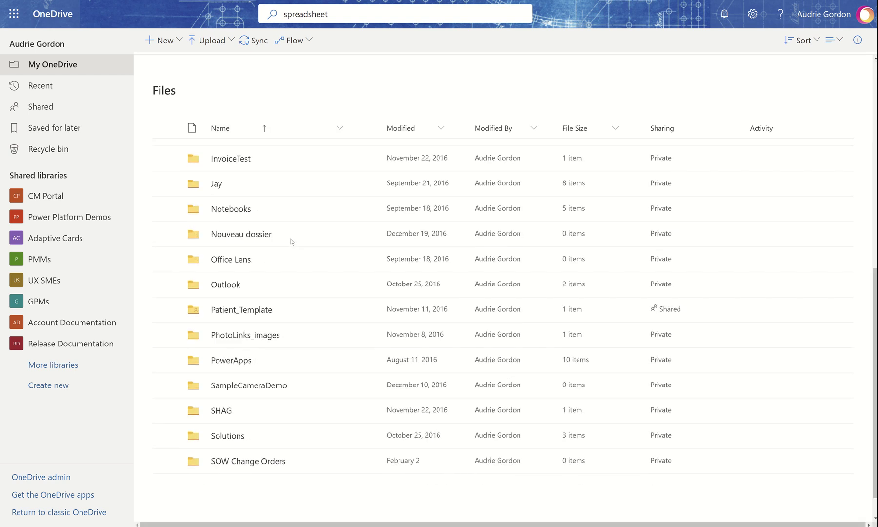
pyautogui.scroll(-18, 292, 241)
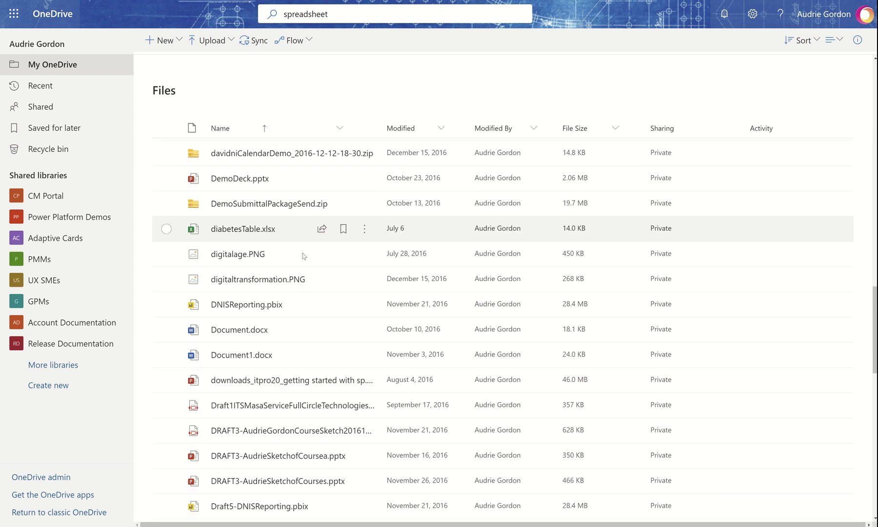
pyautogui.scroll(-20, 302, 256)
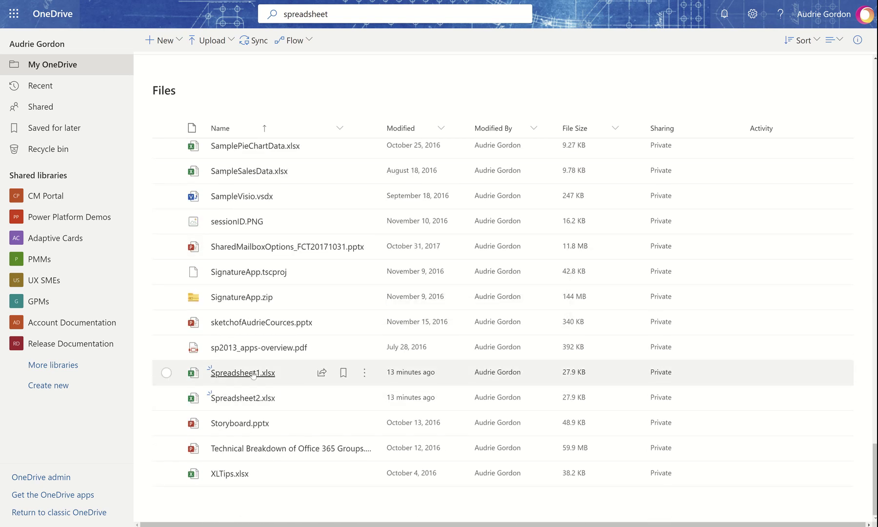
pyautogui.click(364, 373)
pyautogui.click(409, 363)
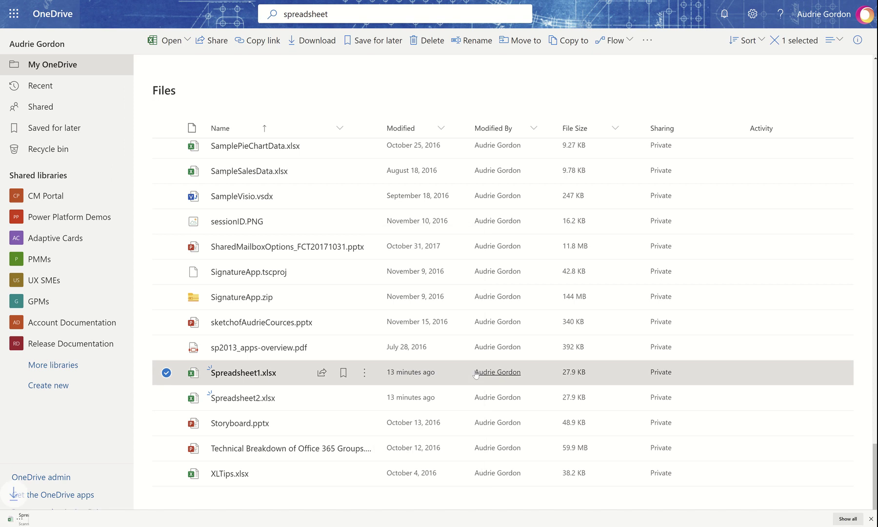
# Open Spreadsheet1.xlsx in the desktop Excel app, allowing the browser to launch it
pyautogui.click(365, 372)
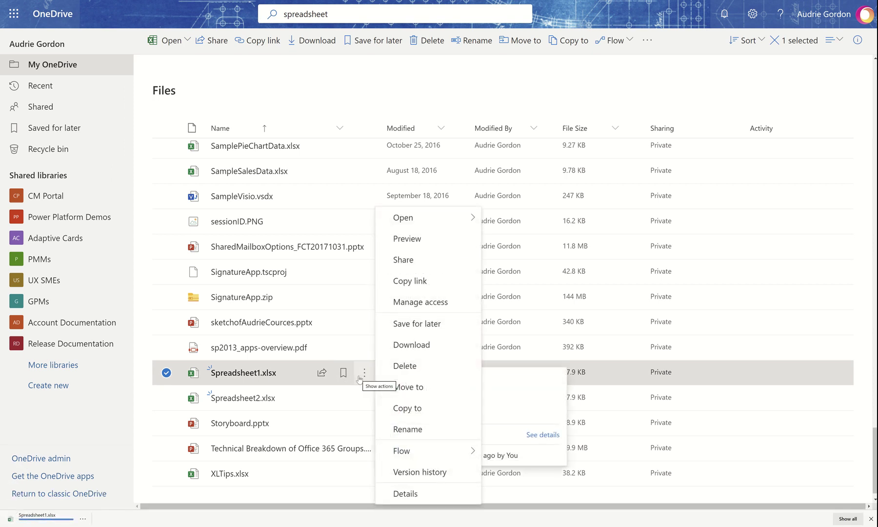
pyautogui.moveTo(458, 218)
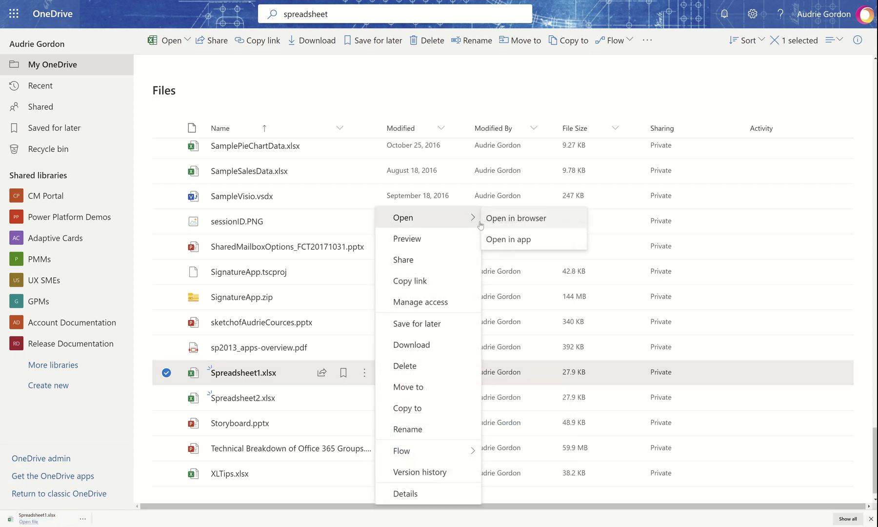
pyautogui.click(528, 239)
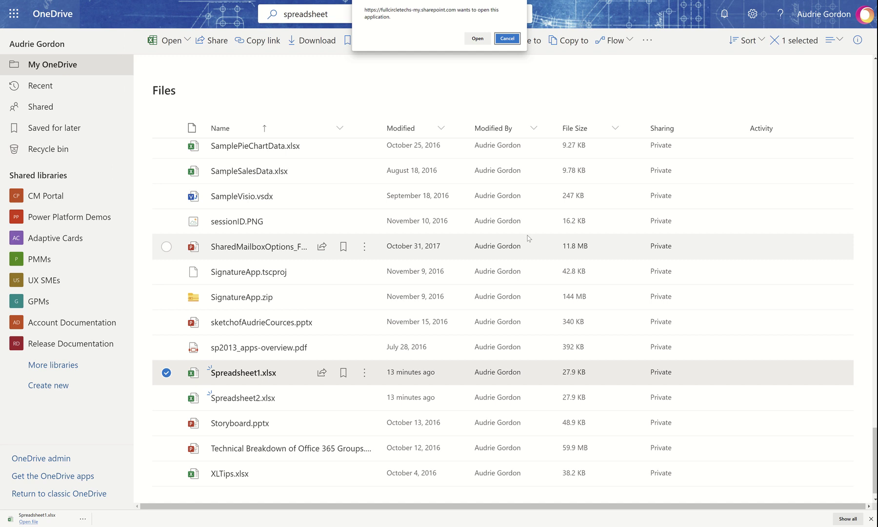
pyautogui.click(477, 39)
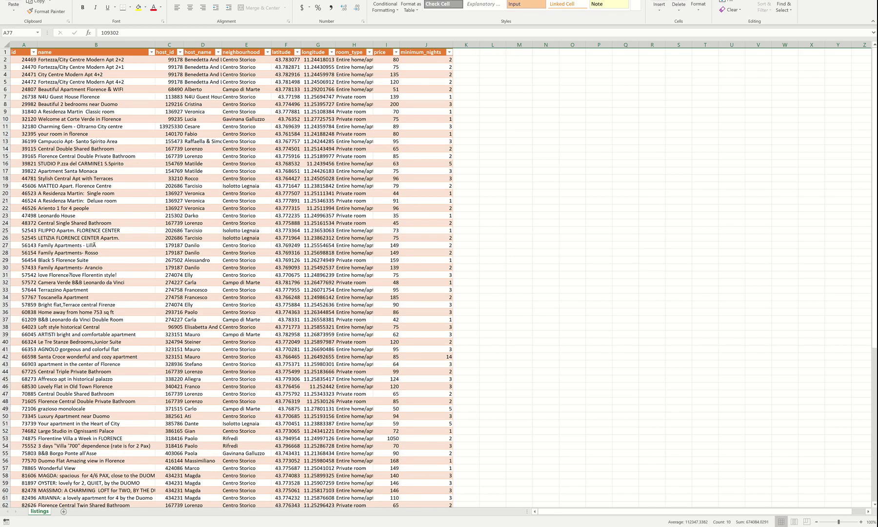
# Save a copy of Spreadsheet1 over Spreadsheet2.xlsx in OneDrive, confirming the replacement
pyautogui.hotkey('alt', 'f')
pyautogui.click(31, 65)
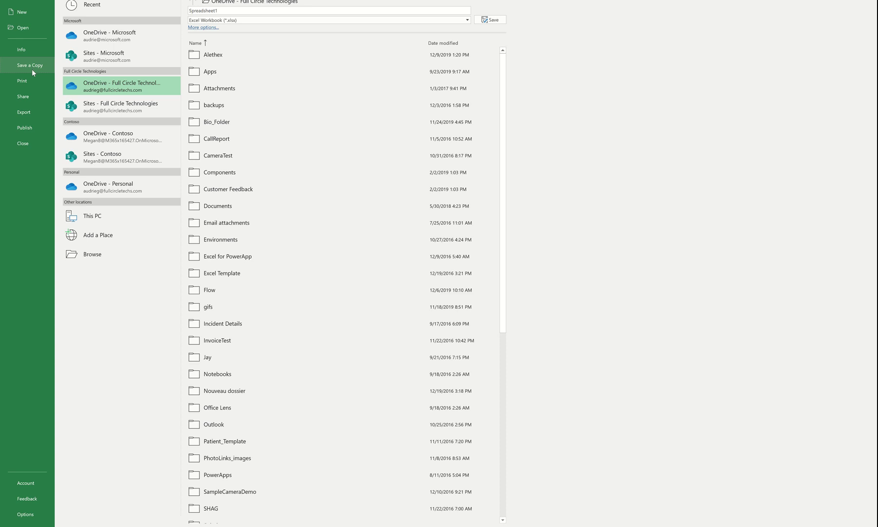
pyautogui.scroll(-2, 422, 272)
pyautogui.scroll(-6, 422, 271)
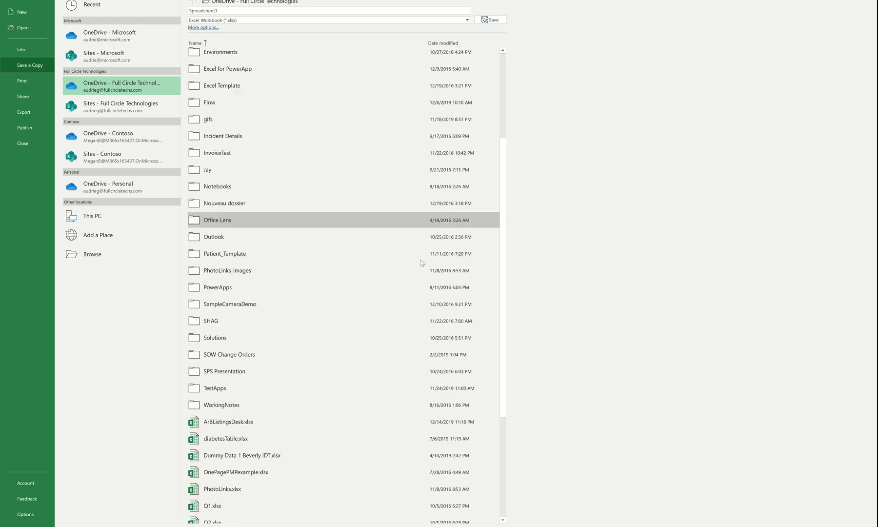
pyautogui.click(345, 500)
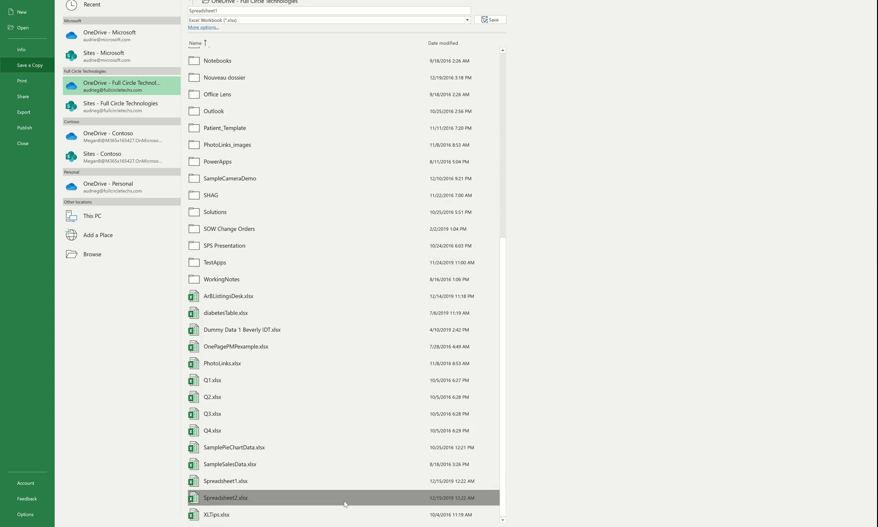
pyautogui.scroll(3, 444, 52)
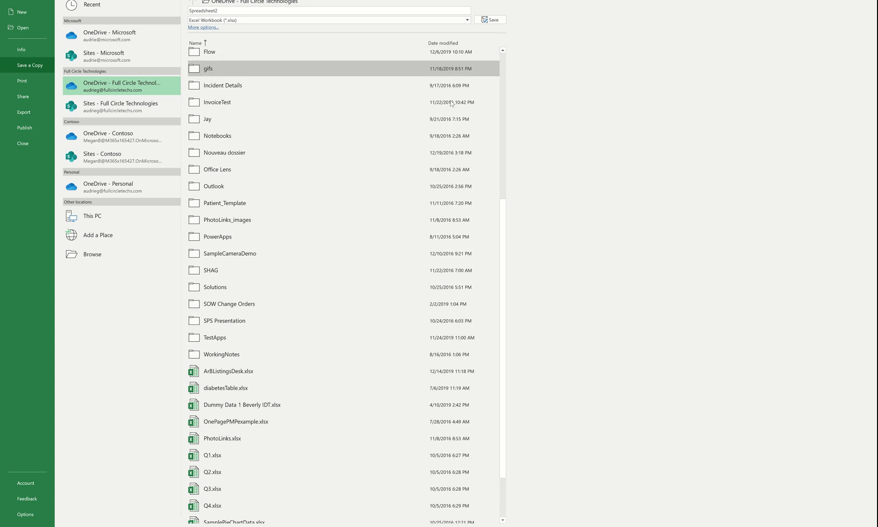
pyautogui.click(491, 20)
pyautogui.click(444, 273)
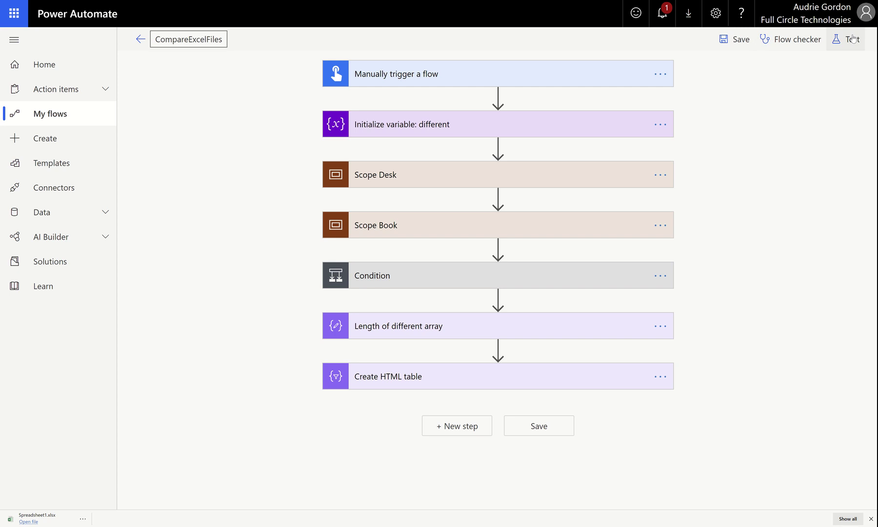
# Test-run CompareExcelFiles with a manual trigger and expand the Create HTML table step's results
pyautogui.click(852, 39)
pyautogui.click(756, 68)
pyautogui.click(723, 120)
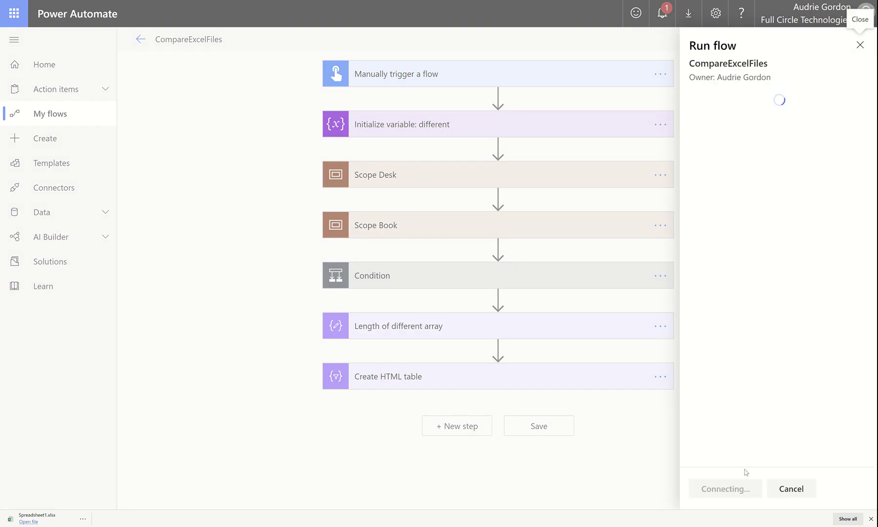
pyautogui.click(727, 496)
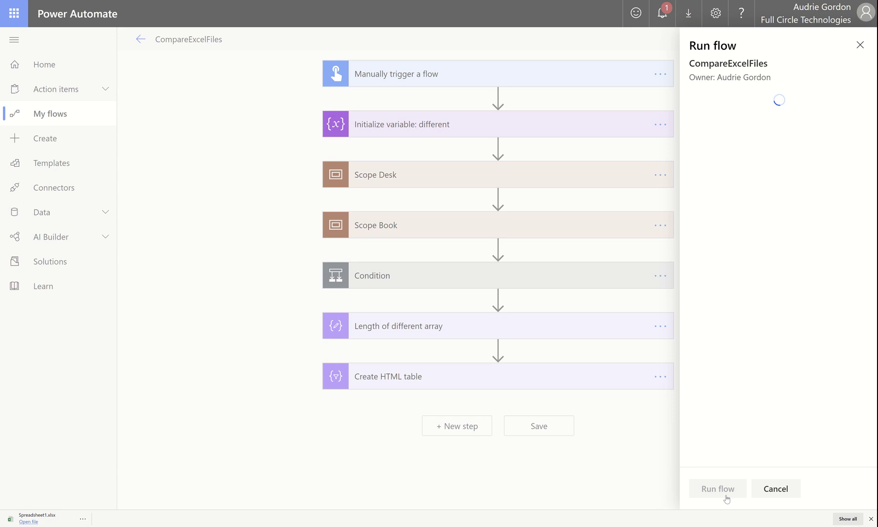
pyautogui.click(727, 496)
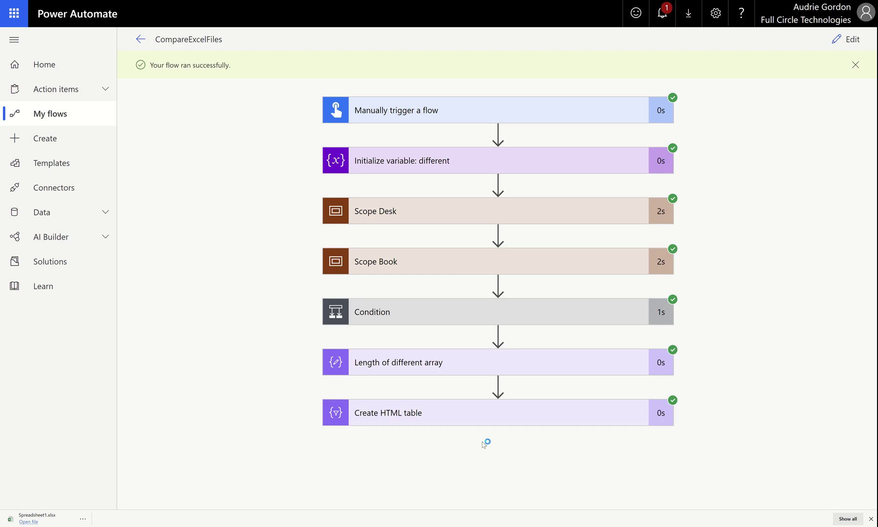
pyautogui.click(564, 416)
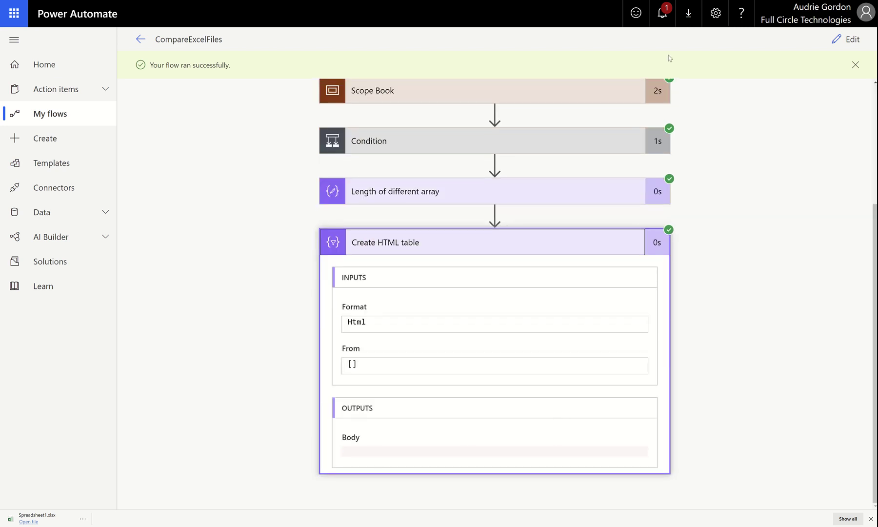
# Open Spreadsheet1.xlsx from the OneDrive file list in desktop Excel
pyautogui.hotkey('ctrl', 'Tab')
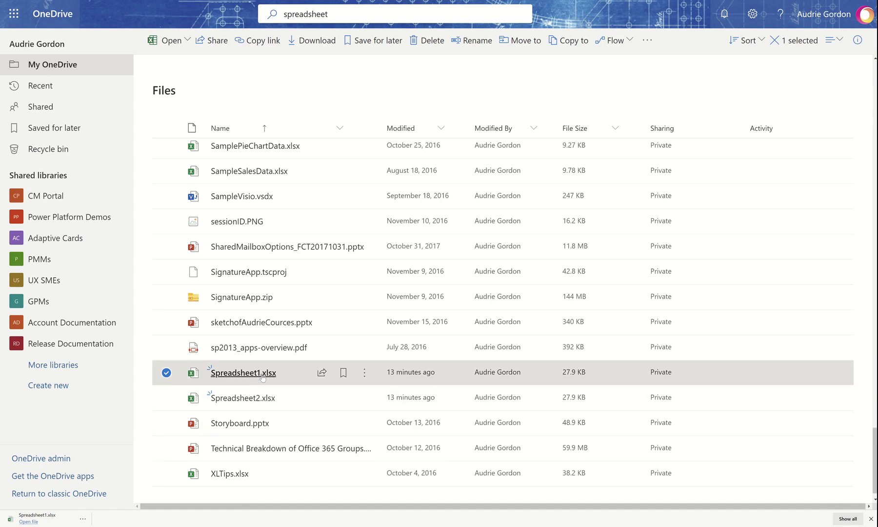
pyautogui.moveTo(251, 374)
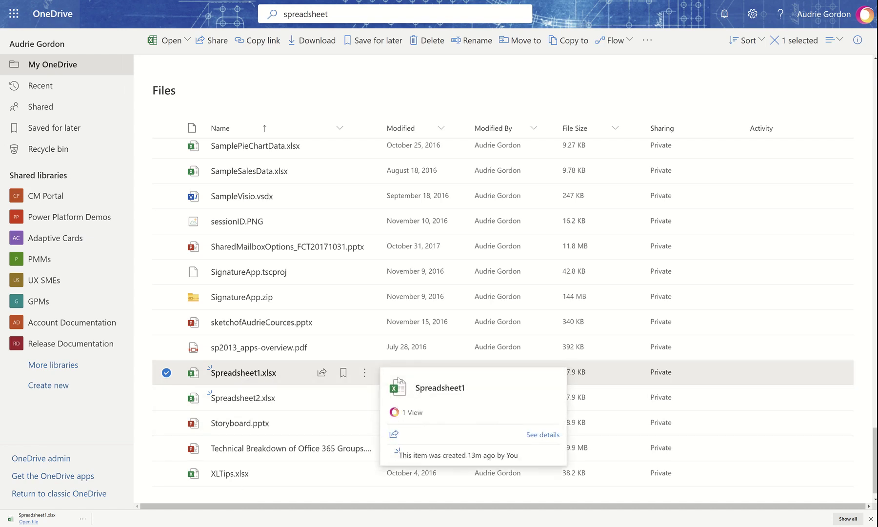
pyautogui.click(367, 381)
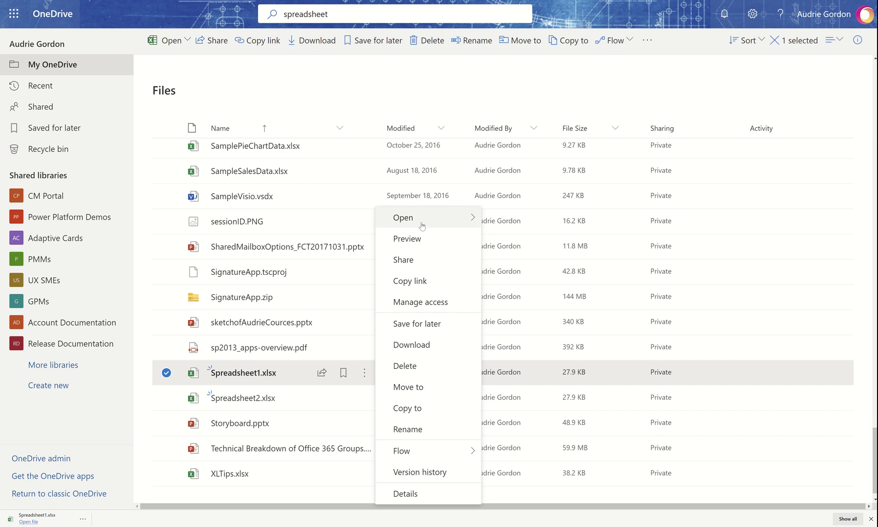
pyautogui.moveTo(436, 224)
pyautogui.click(510, 240)
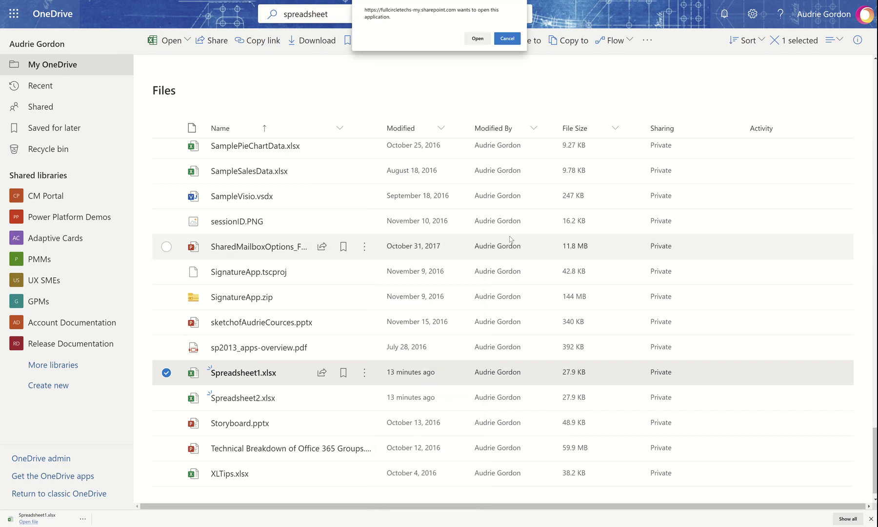
pyautogui.click(476, 38)
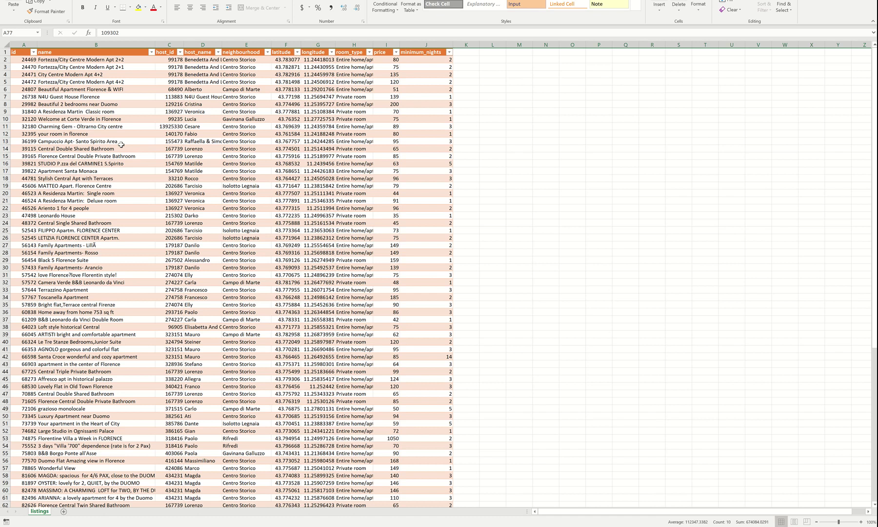
# Trim the leading 13 from the C11 host_id, then restore it to its full value
pyautogui.click(168, 126)
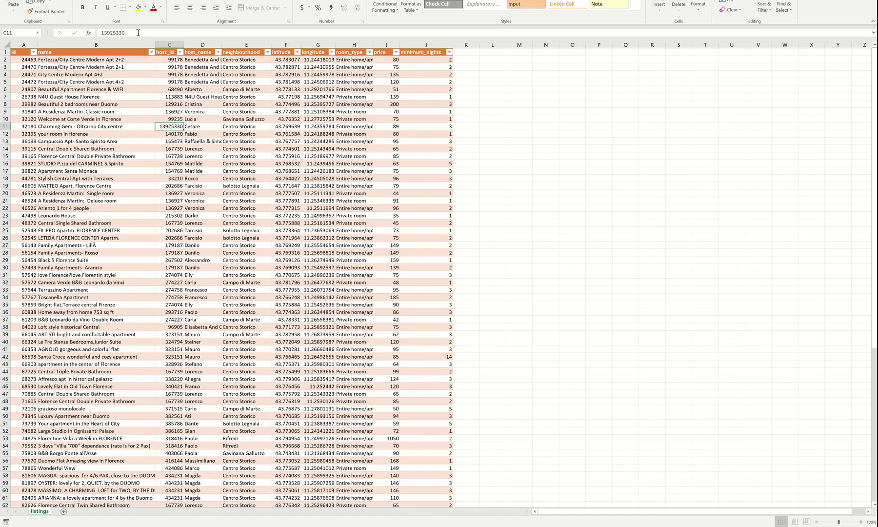
pyautogui.moveTo(104, 32); pyautogui.dragTo(91, 31)
pyautogui.press('BackSpace')
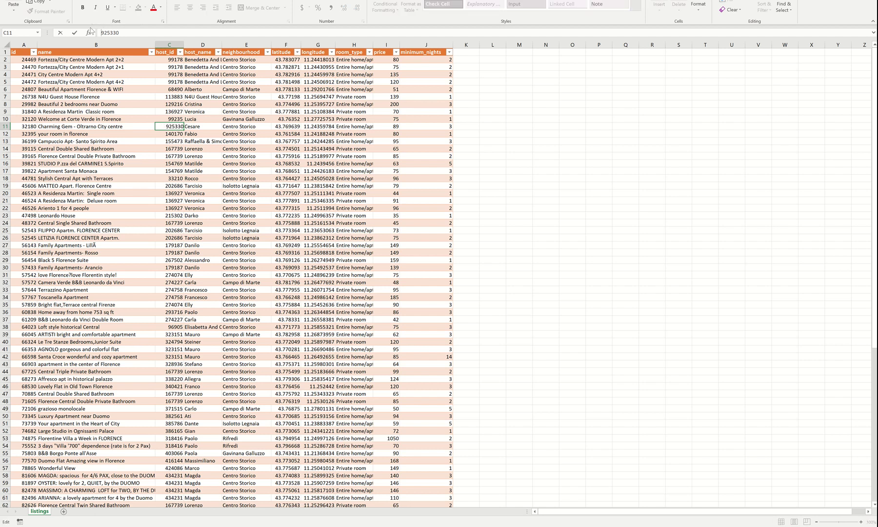
pyautogui.press('Return')
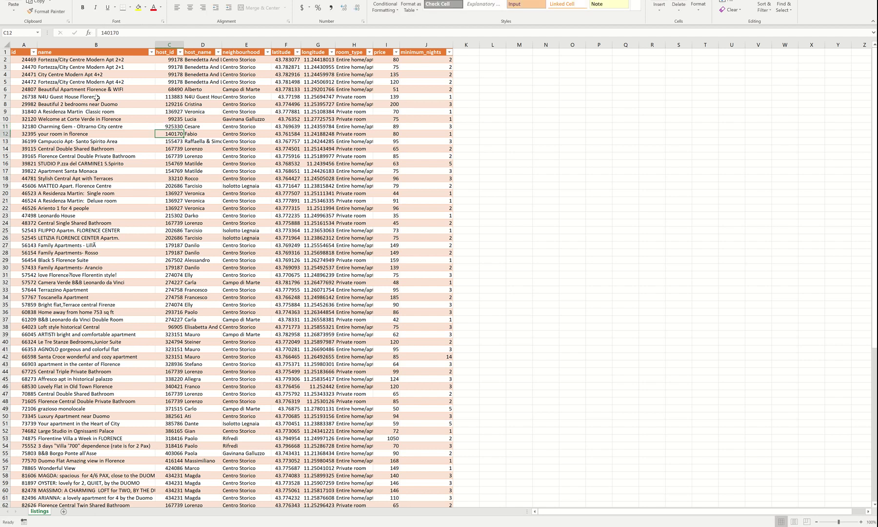
pyautogui.click(178, 124)
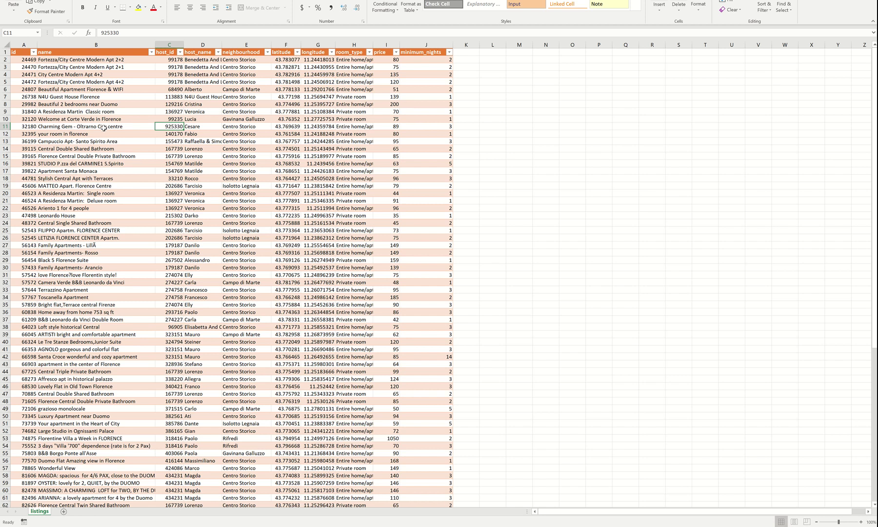
pyautogui.doubleClick(163, 126)
pyautogui.write('13')
# Append A to the Charming Gem name in B11 and B to Stylish Central Apt in B18
pyautogui.doubleClick(131, 126)
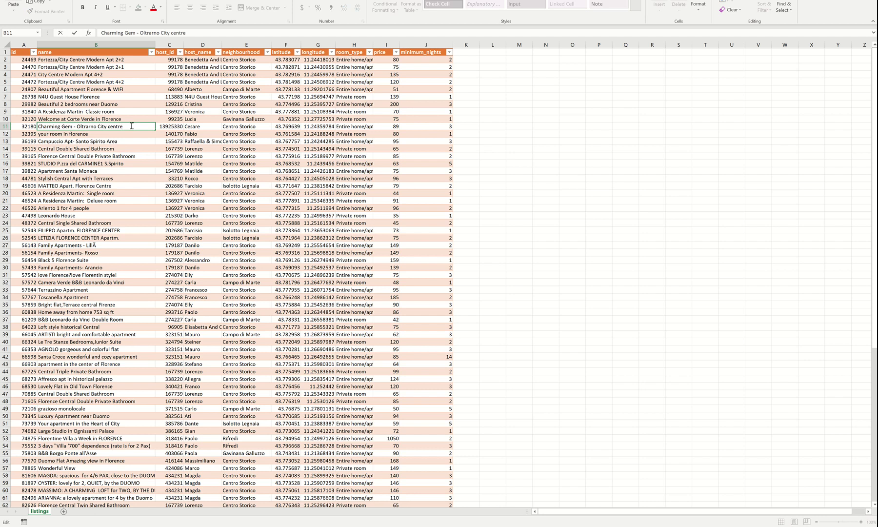
pyautogui.write('A')
pyautogui.click(133, 178)
pyautogui.doubleClick(136, 178)
pyautogui.write('B')
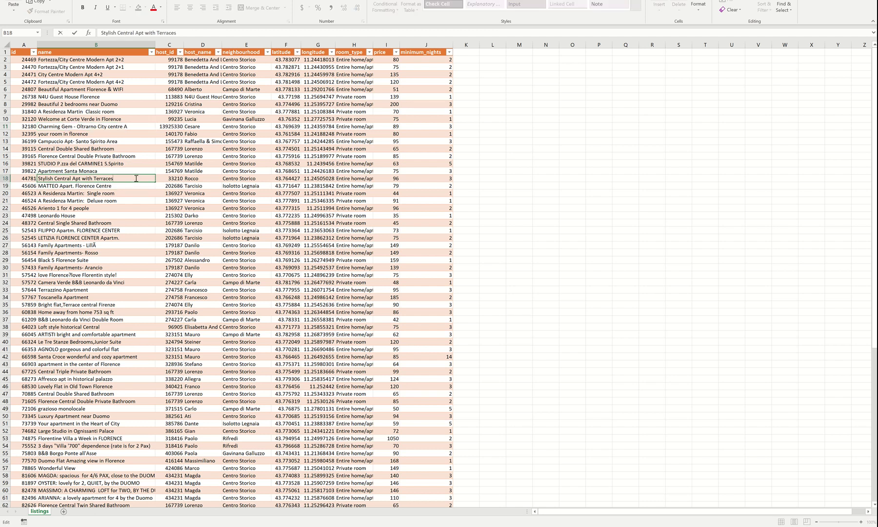
# Append C to both A Residenza Martin listing names in B20 and B21
pyautogui.click(121, 194)
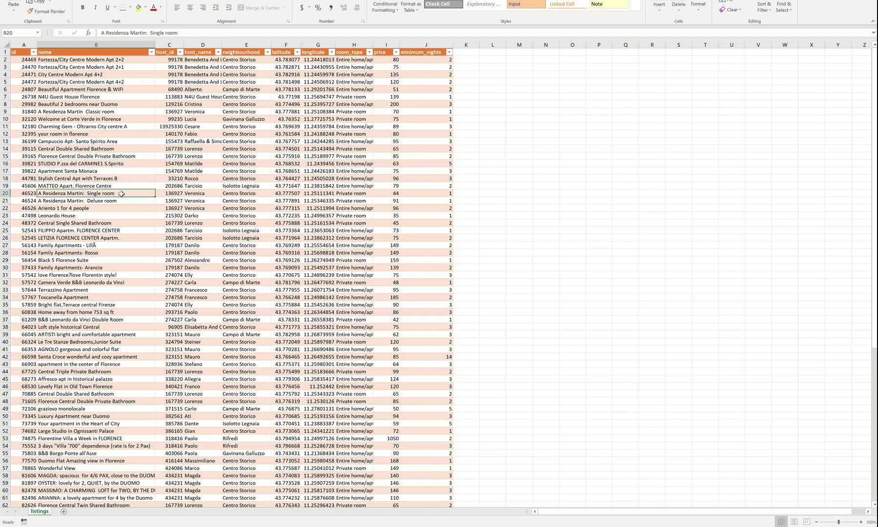
pyautogui.doubleClick(151, 195)
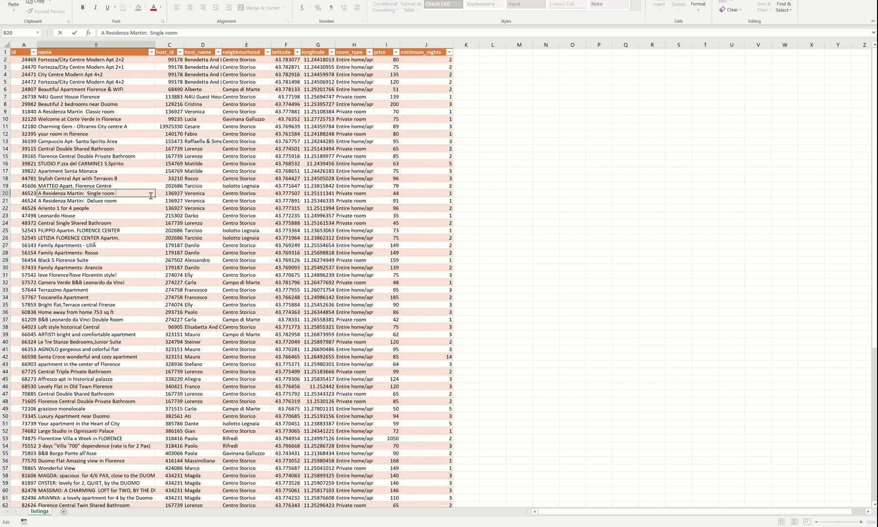
pyautogui.write('C')
pyautogui.click(150, 201)
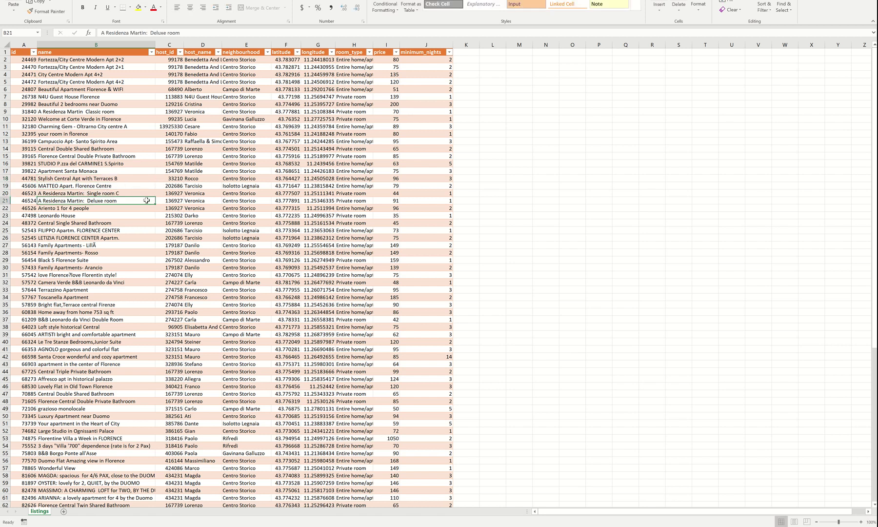
pyautogui.doubleClick(147, 201)
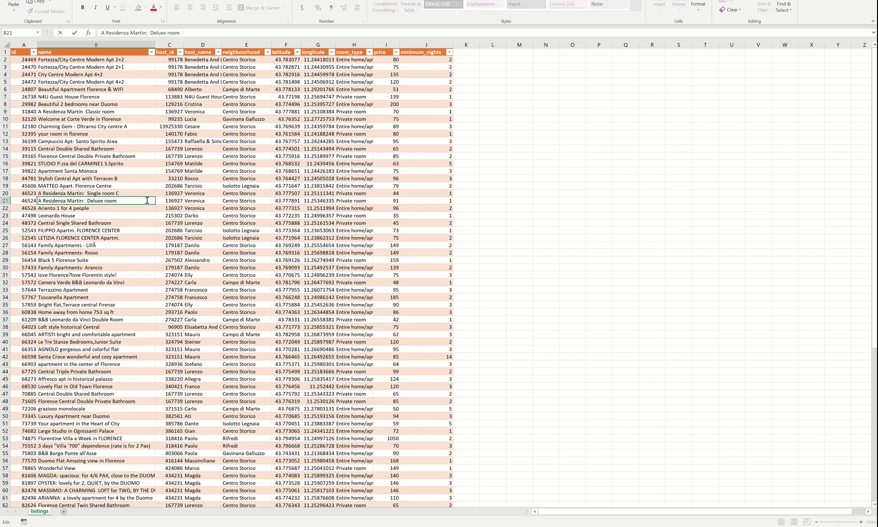
pyautogui.write('C')
pyautogui.click(145, 179)
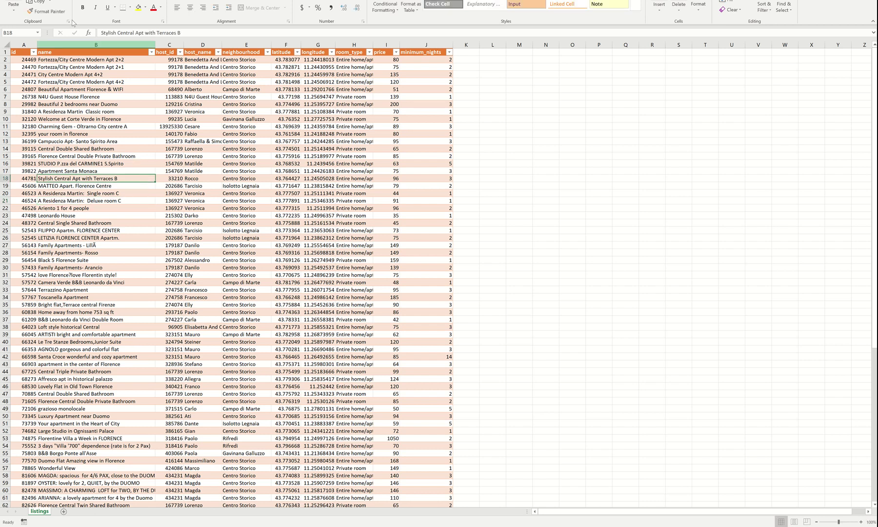
# Check the workbook's file information, then close Excel
pyautogui.click(12, 1)
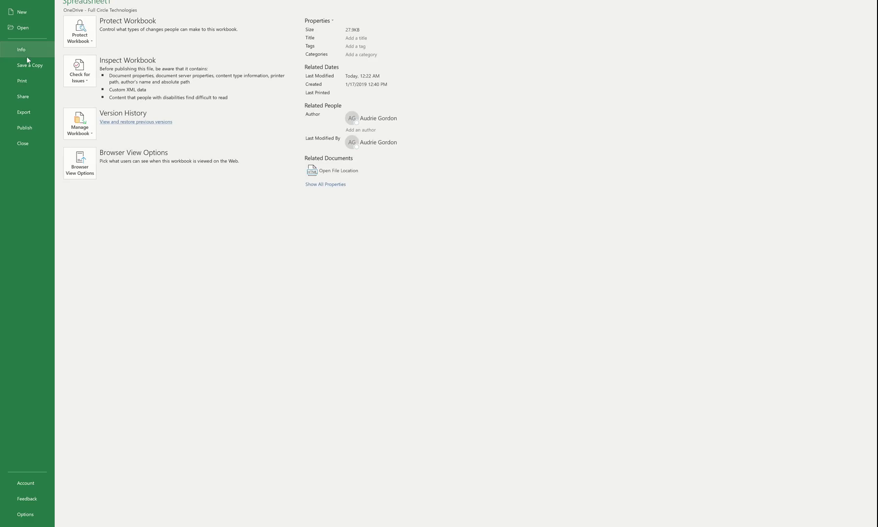
pyautogui.click(13, 1)
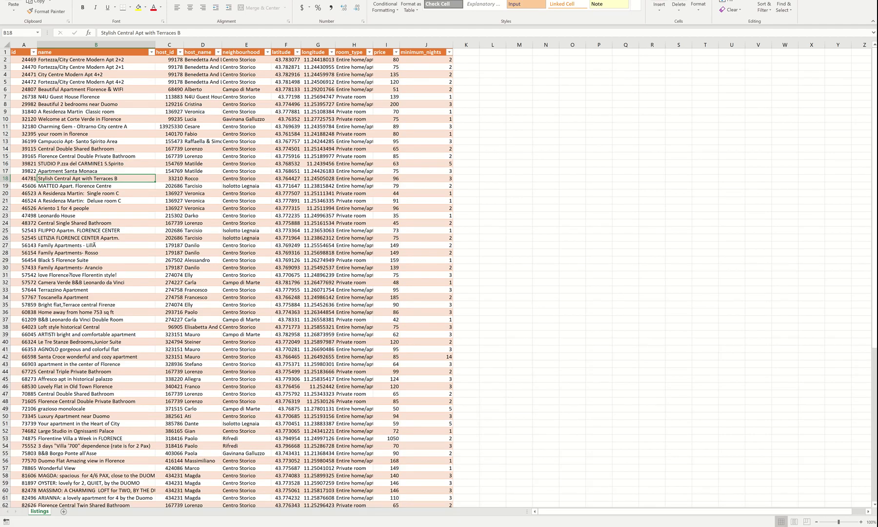
pyautogui.hotkey('alt', 'F4')
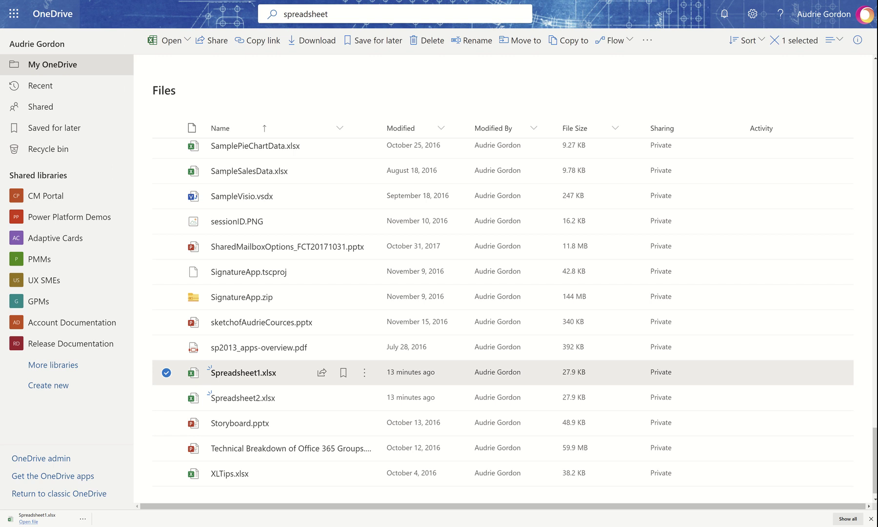
# Run CompareExcelFiles from My flows and open its flow details page
pyautogui.hotkey('ctrl', 'Tab')
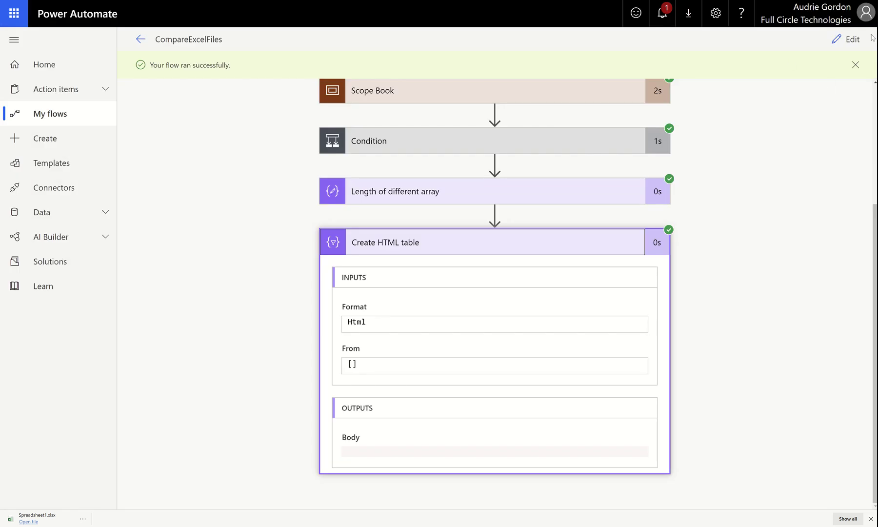
pyautogui.click(70, 113)
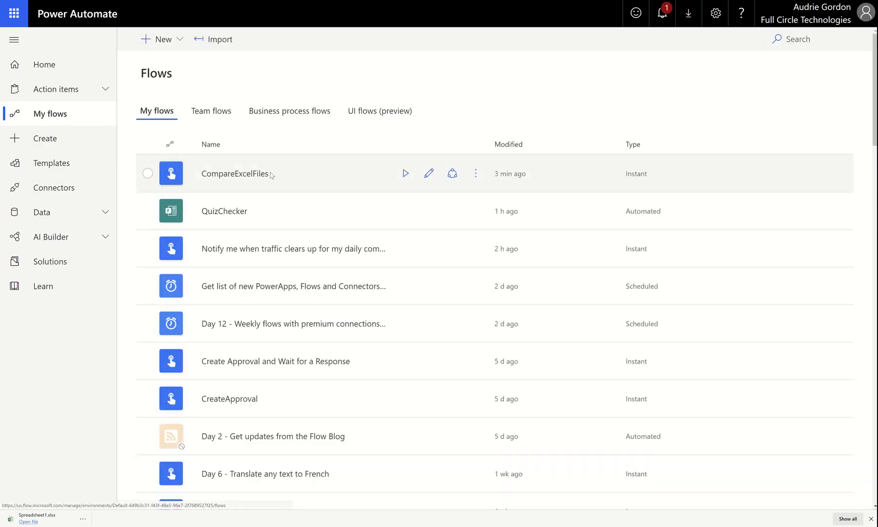
pyautogui.click(403, 174)
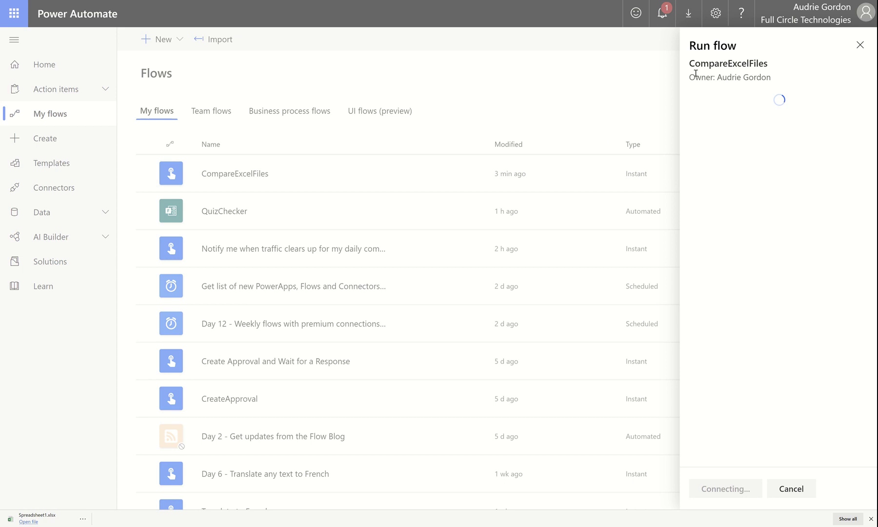
pyautogui.click(712, 490)
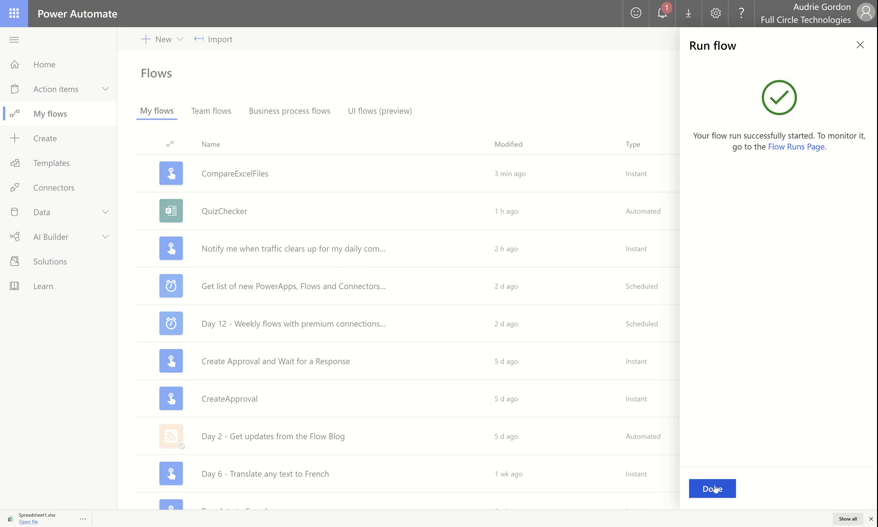
pyautogui.click(712, 489)
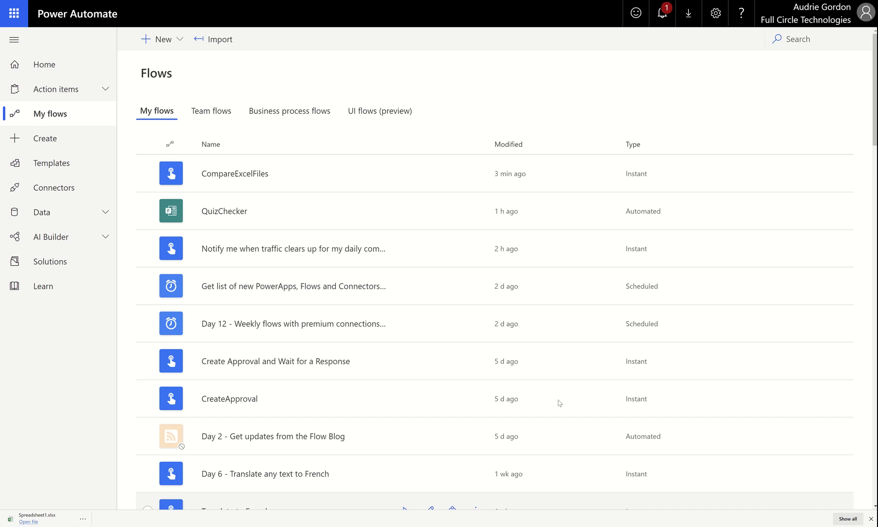
pyautogui.click(215, 177)
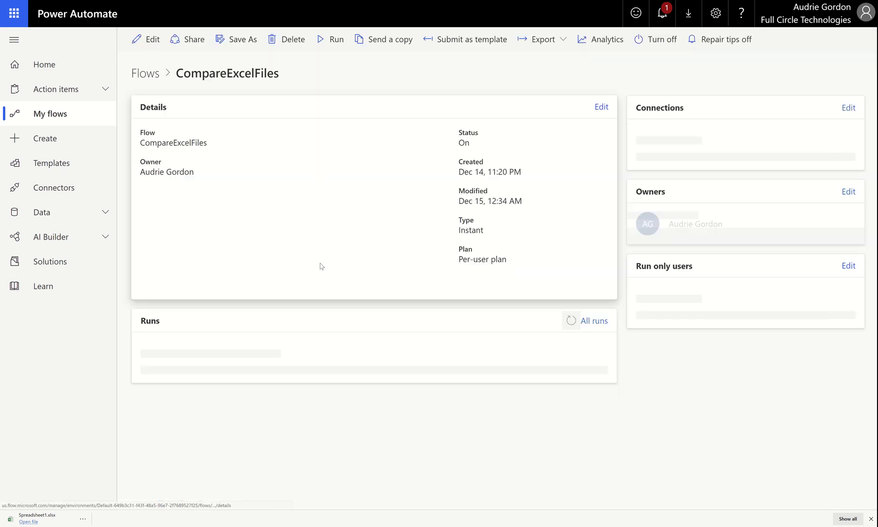
# Open the newest run and expand Create HTML table to view its four-row output
pyautogui.click(215, 378)
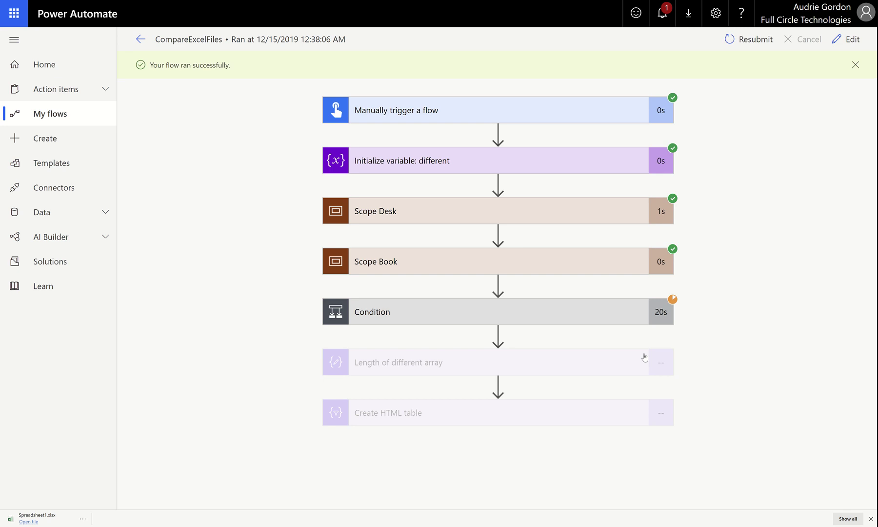
pyautogui.click(553, 416)
pyautogui.scroll(-3, 561, 449)
pyautogui.scroll(-4, 569, 456)
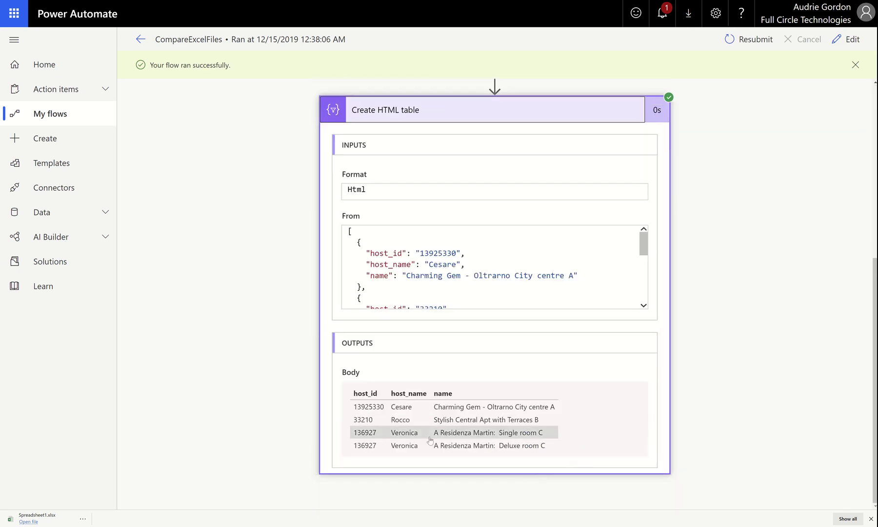